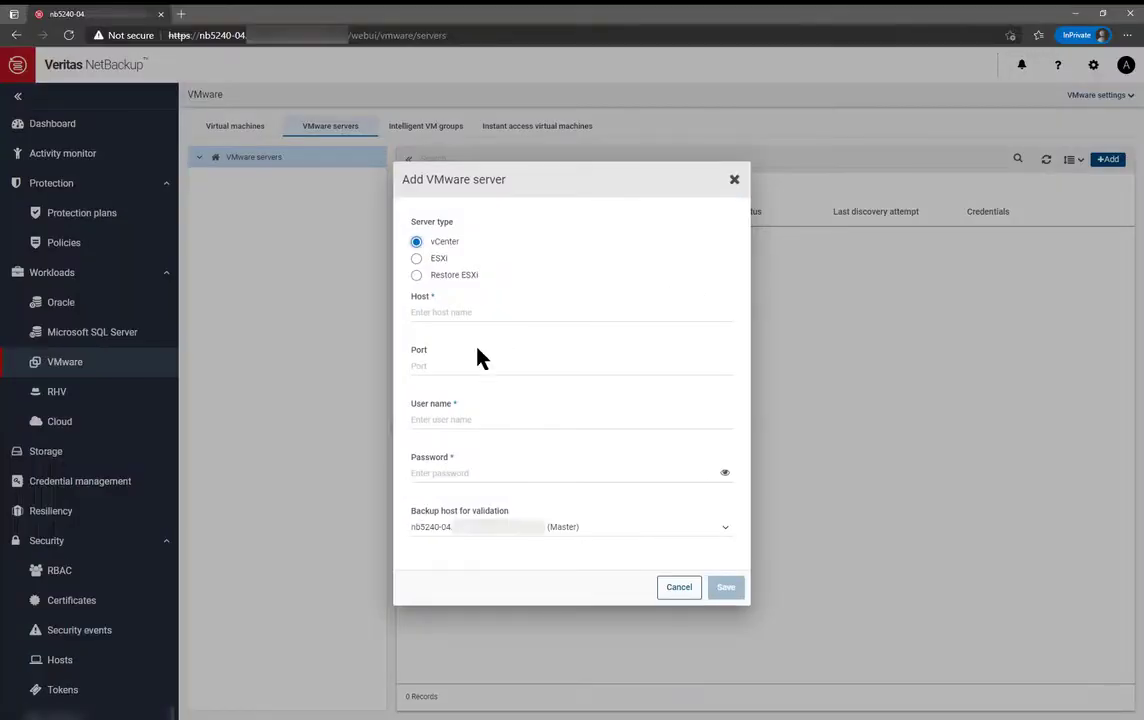
Register the betavcenter01 vCenter server with its host name, user name and account password, and save it.
{"action": "left_click", "coordinate": [421, 313]}
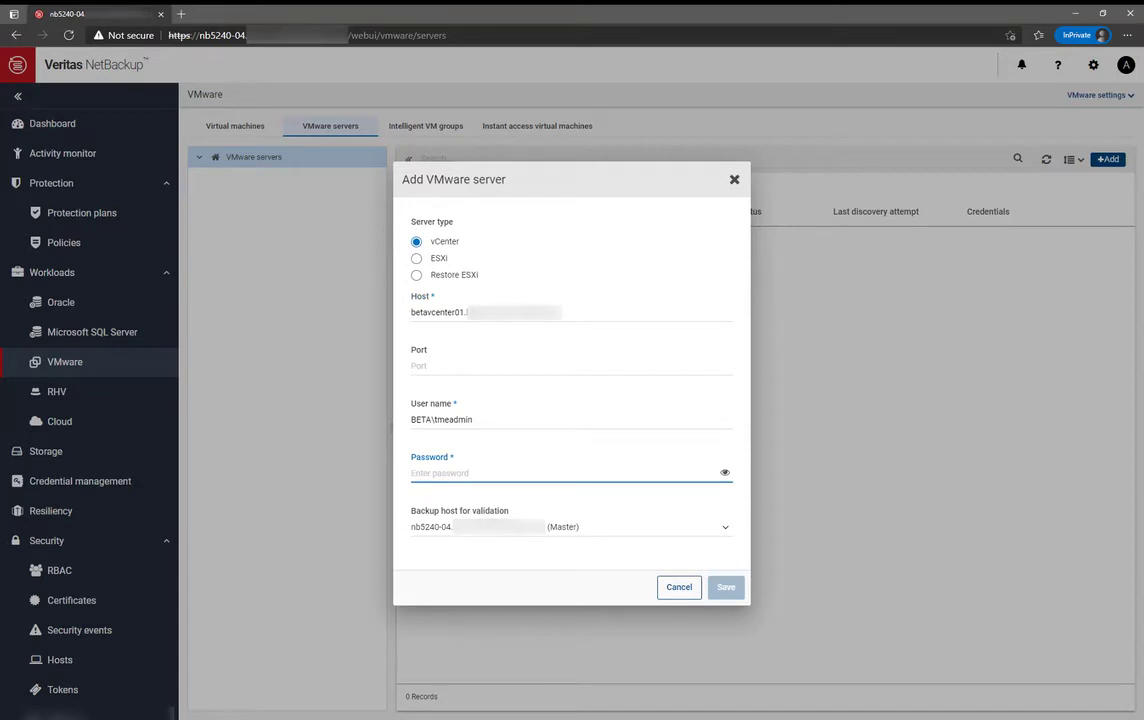
{"action": "type", "text": "*********"}
{"action": "left_click", "coordinate": [731, 590]}
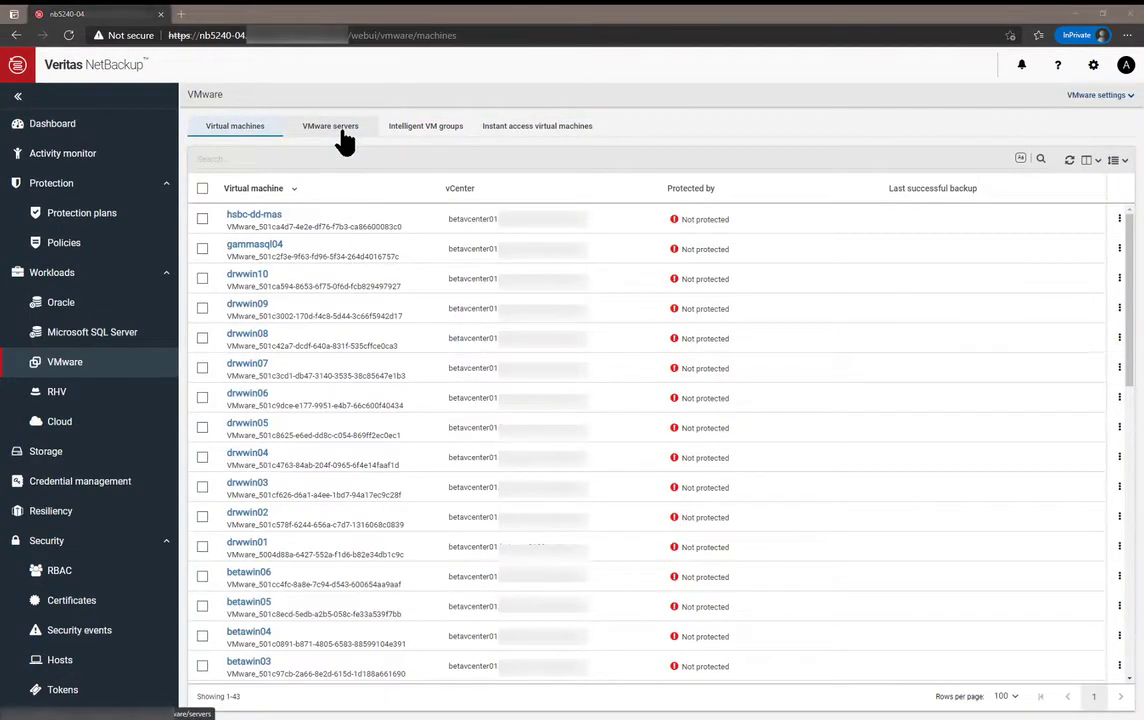
Start a new intelligent VM group named win-vm that draws its virtual machines from the betavcenter01 server.
{"action": "left_click", "coordinate": [426, 127]}
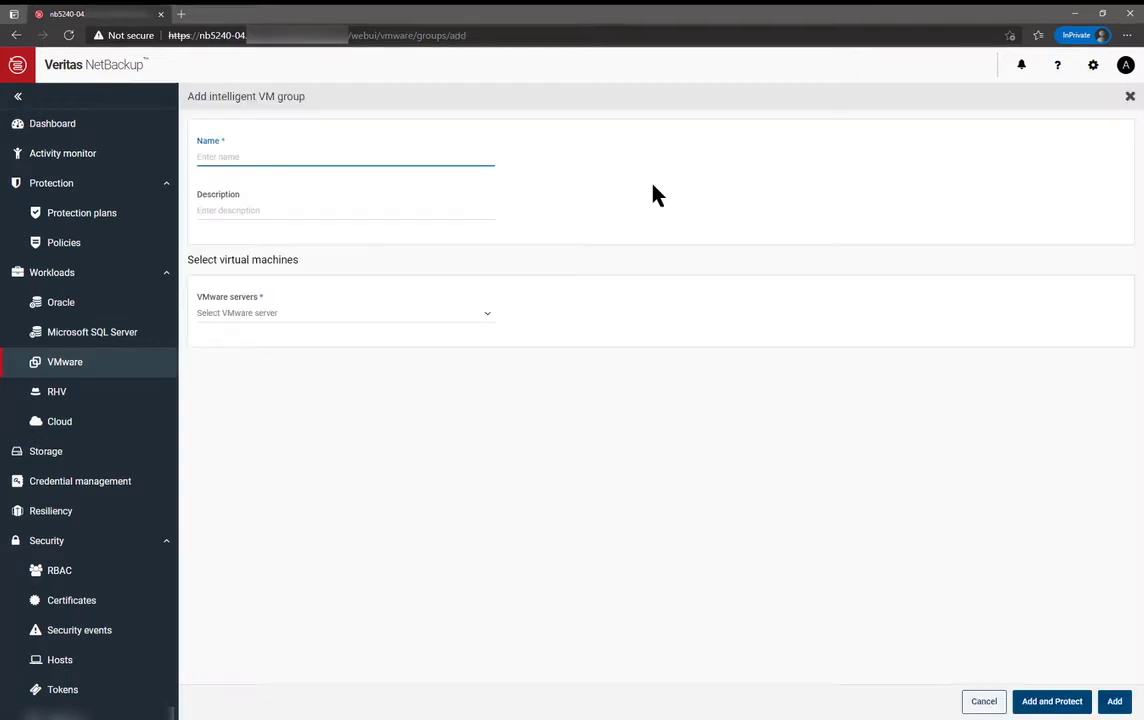
{"action": "type", "text": "win-vm"}
{"action": "left_click", "coordinate": [270, 314]}
{"action": "left_click", "coordinate": [309, 314]}
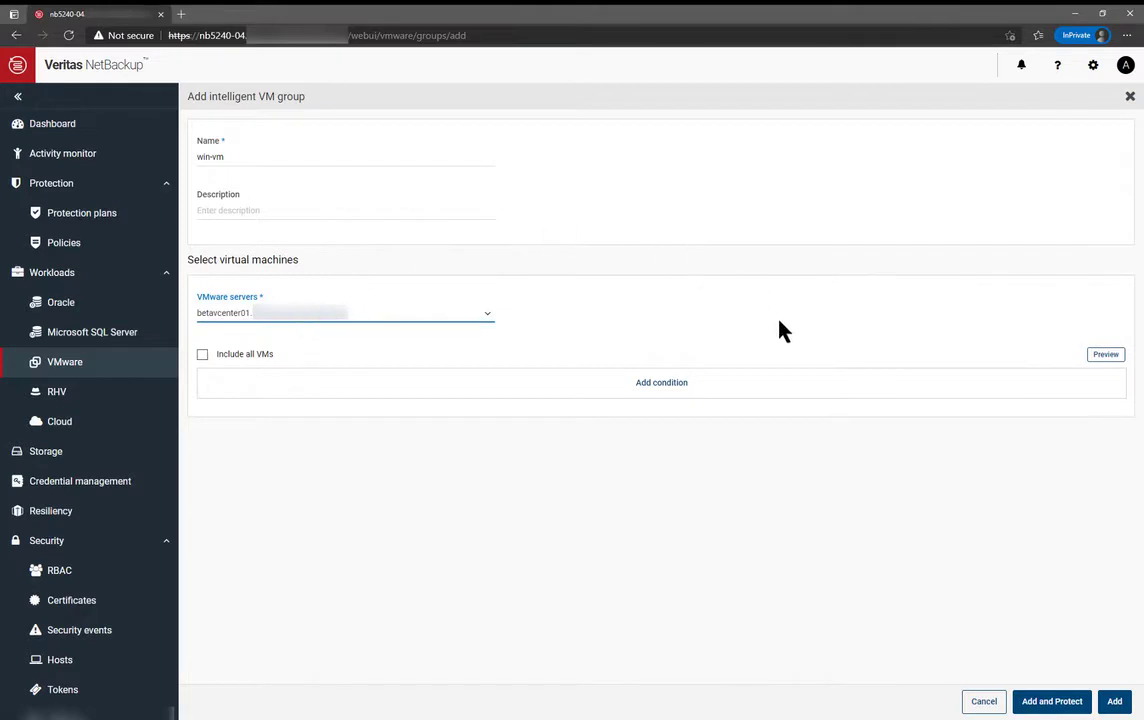
Add a group condition for displayName starting with betawin, and preview the matching virtual machines.
{"action": "left_click", "coordinate": [651, 387]}
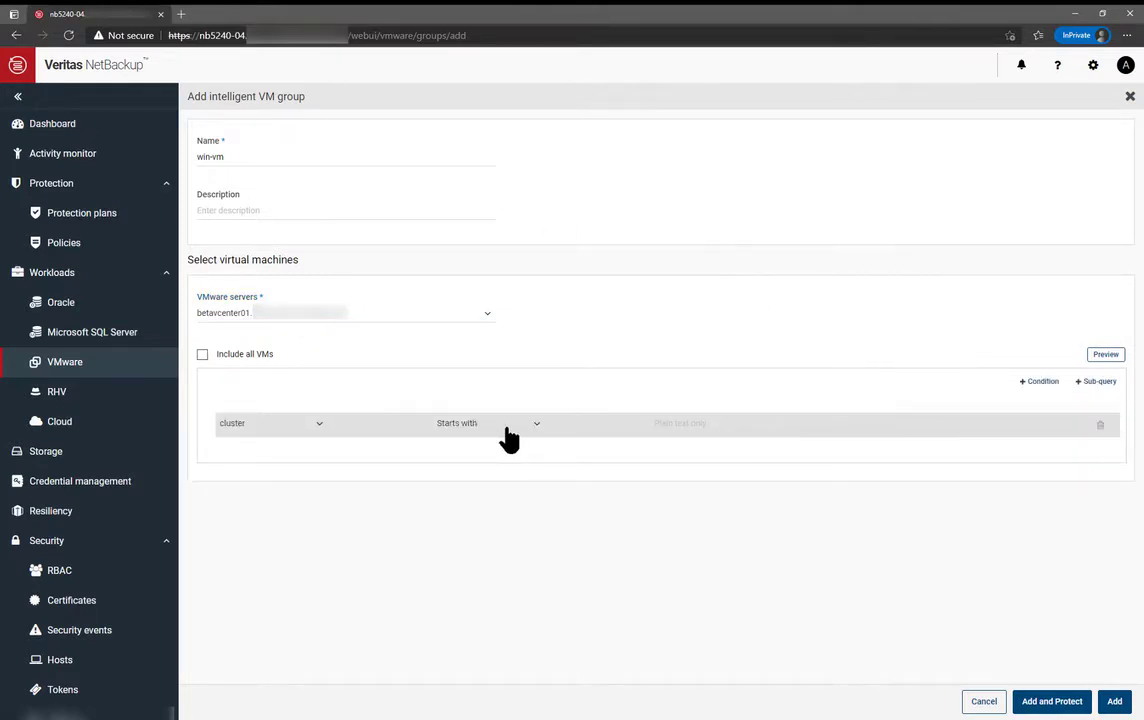
{"action": "left_click", "coordinate": [266, 430]}
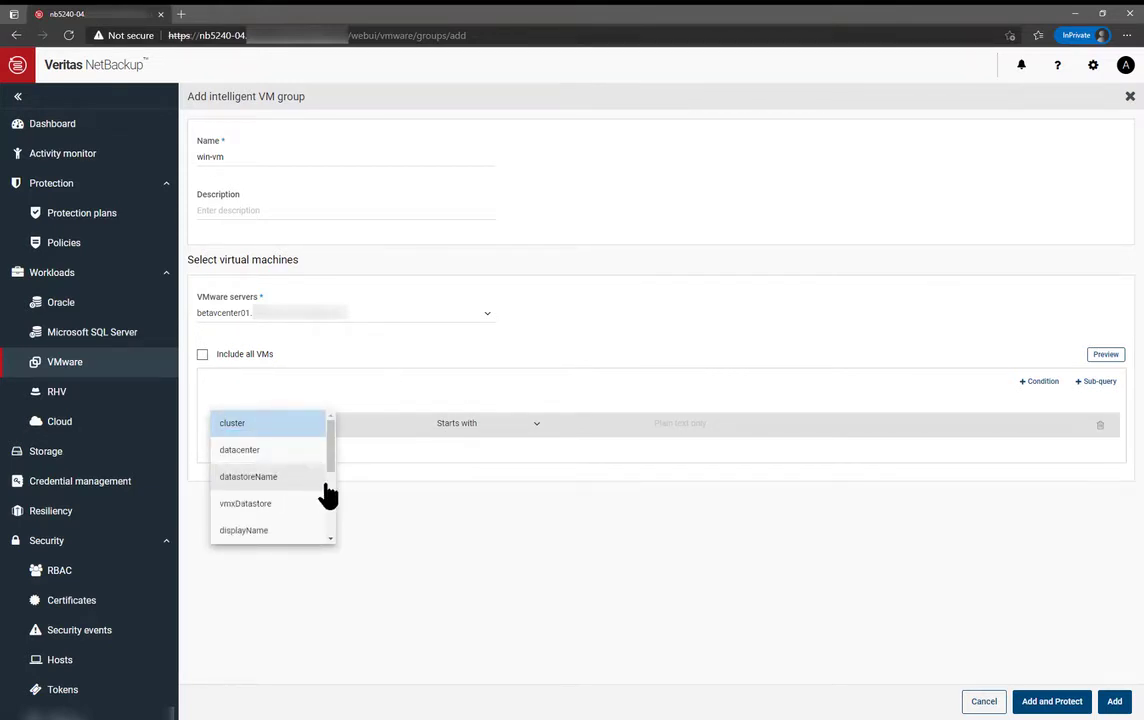
{"action": "left_click", "coordinate": [317, 530]}
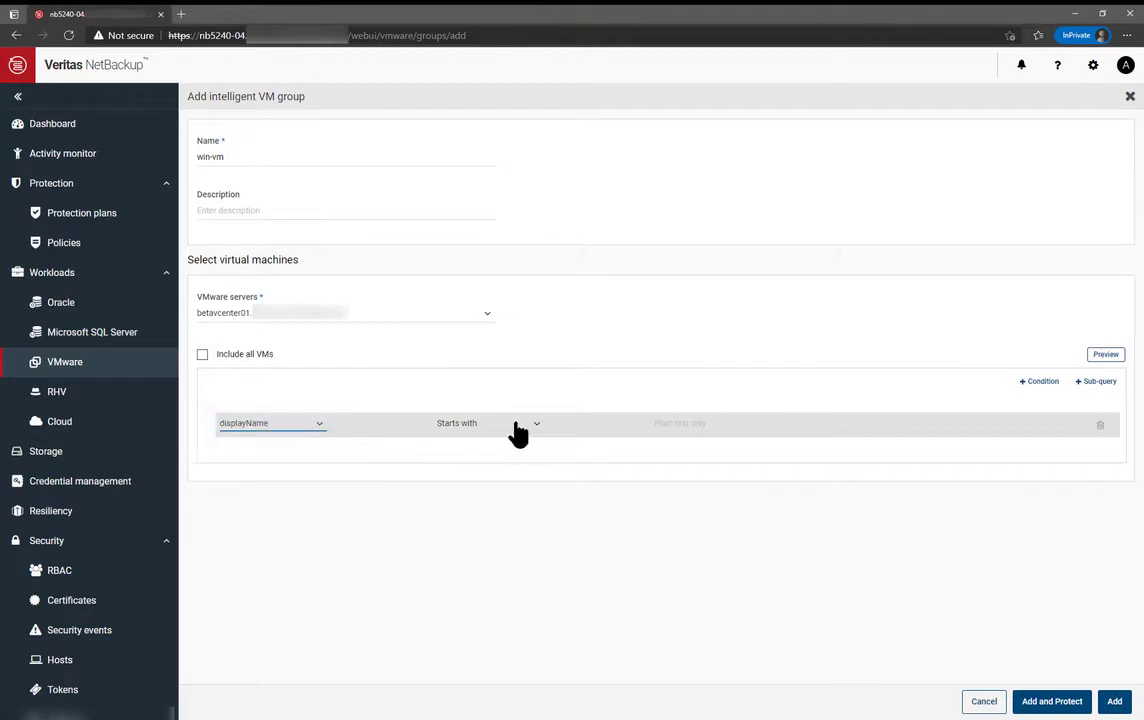
{"action": "left_click", "coordinate": [689, 426]}
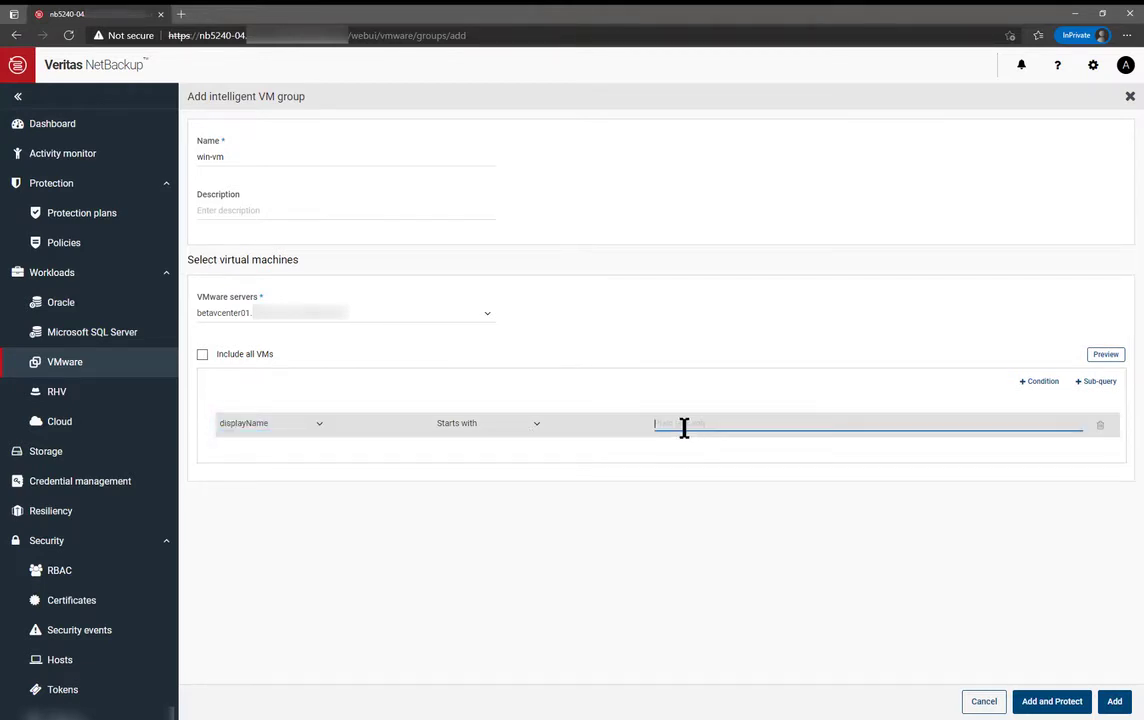
{"action": "type", "text": "v"}
{"action": "type", "text": "beta"}
{"action": "type", "text": "wi"}
{"action": "type", "text": "n"}
{"action": "left_click", "coordinate": [1106, 356]}
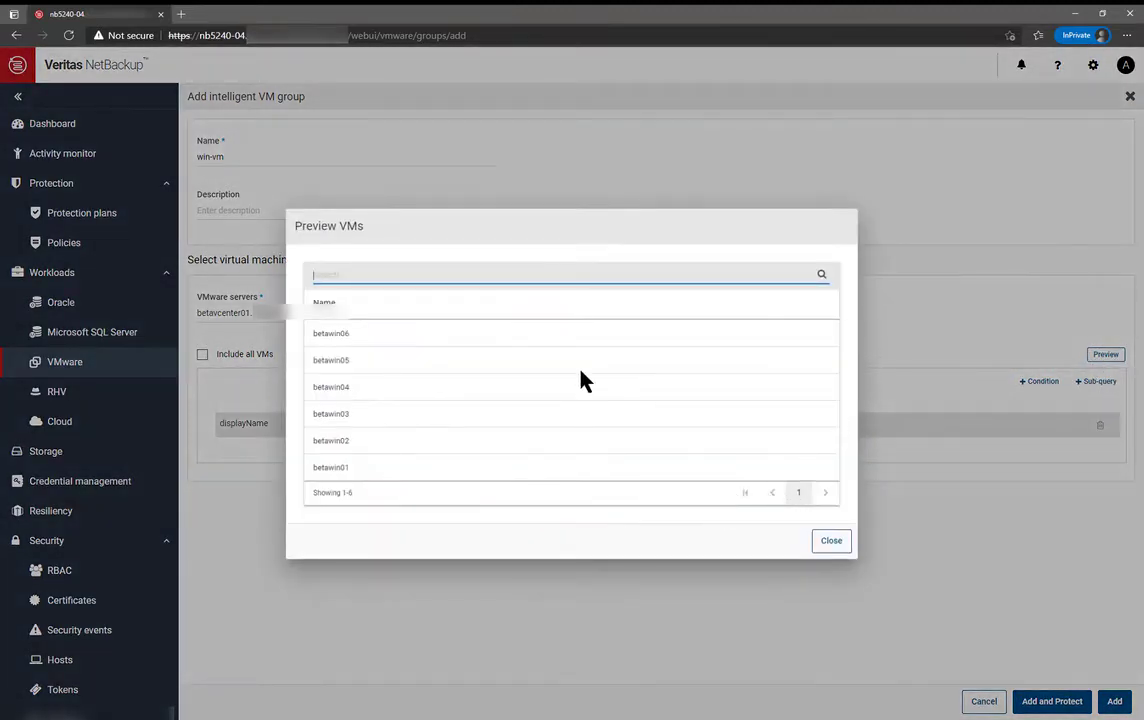
{"action": "left_click", "coordinate": [831, 540]}
Describe the VM group as "Windows VMs to protect" and add it without assigning protection.
{"action": "left_click", "coordinate": [405, 212]}
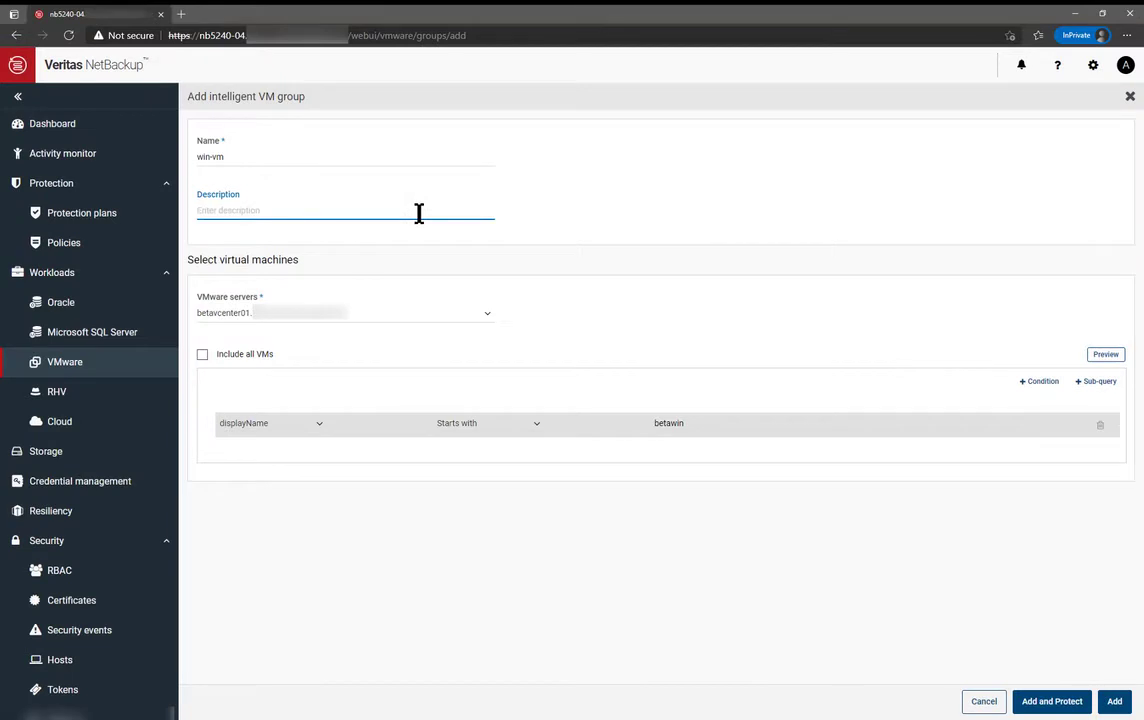
{"action": "type", "text": "Windows VMs to protect"}
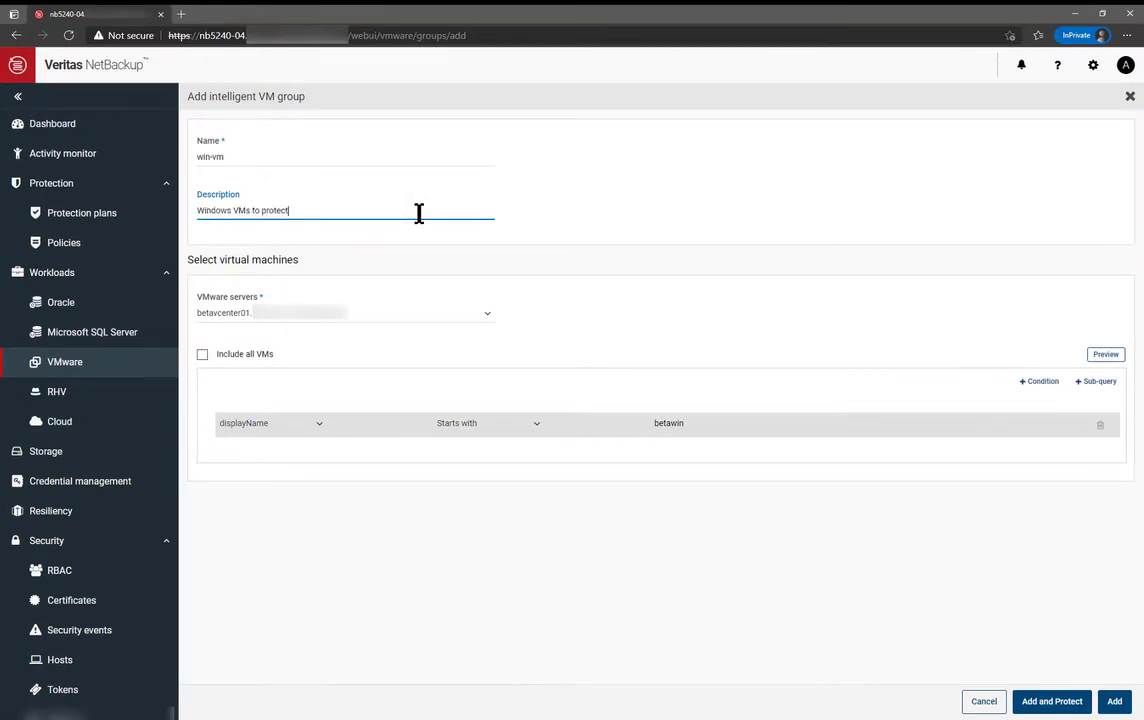
{"action": "left_click", "coordinate": [1114, 701]}
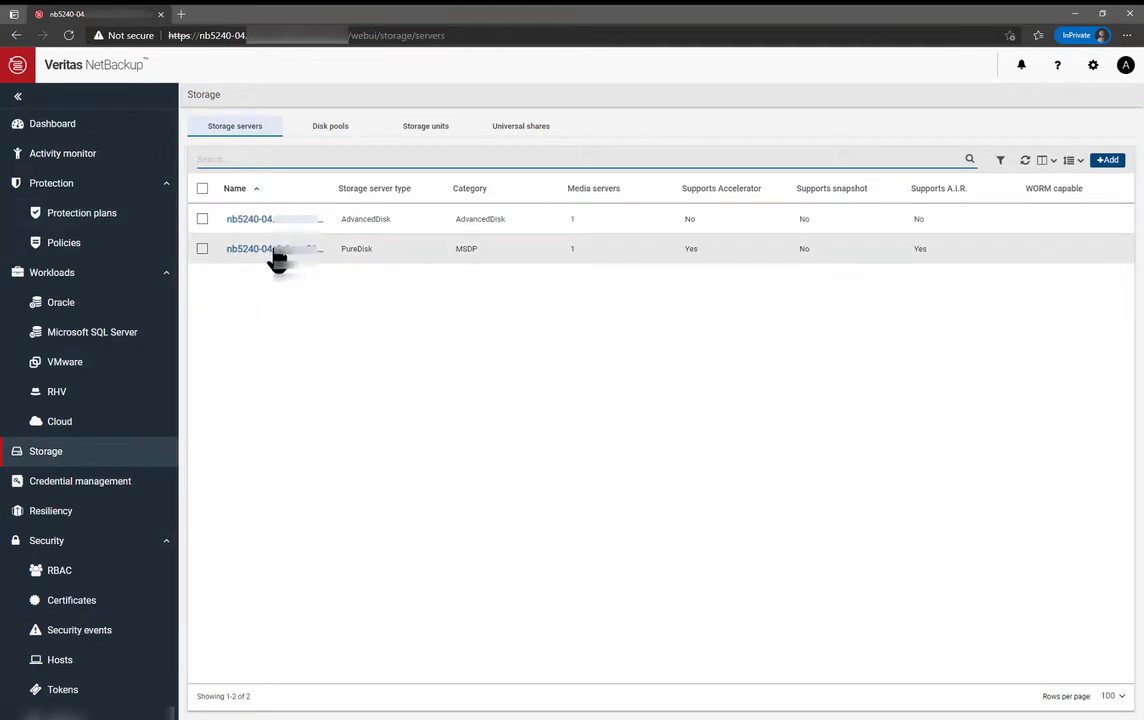
Examine the full details of the PureDisk (MSDP) storage server, checking whether it supports instant access.
{"action": "left_click", "coordinate": [276, 256]}
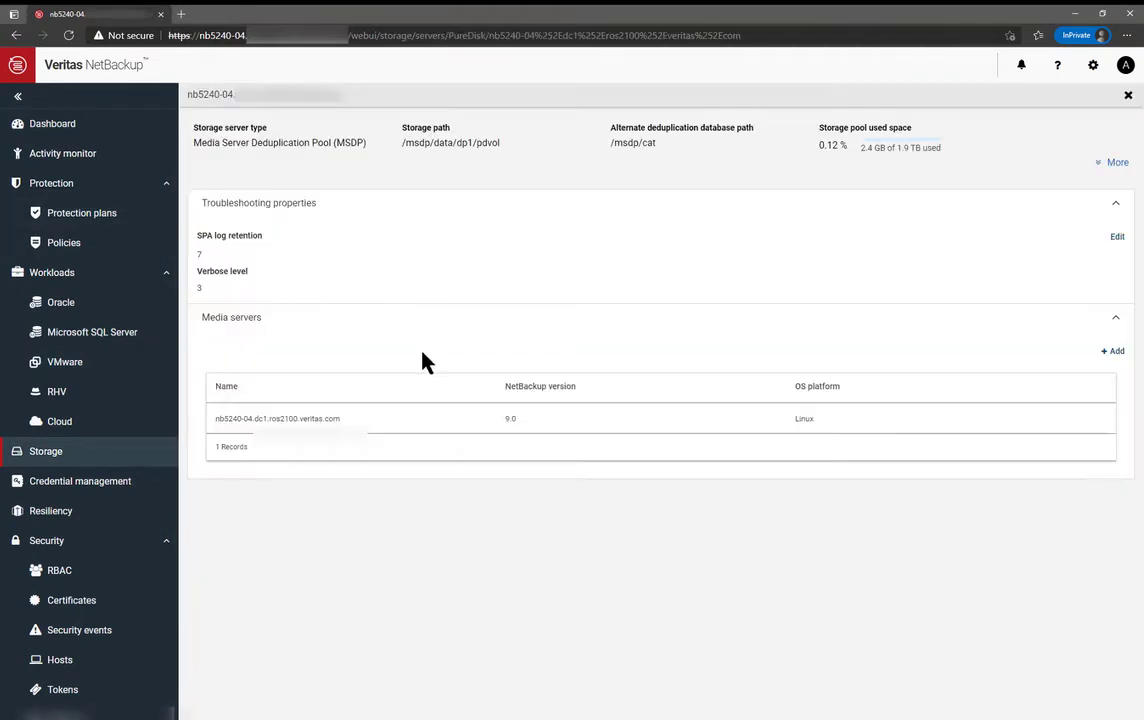
{"action": "left_click", "coordinate": [1117, 163]}
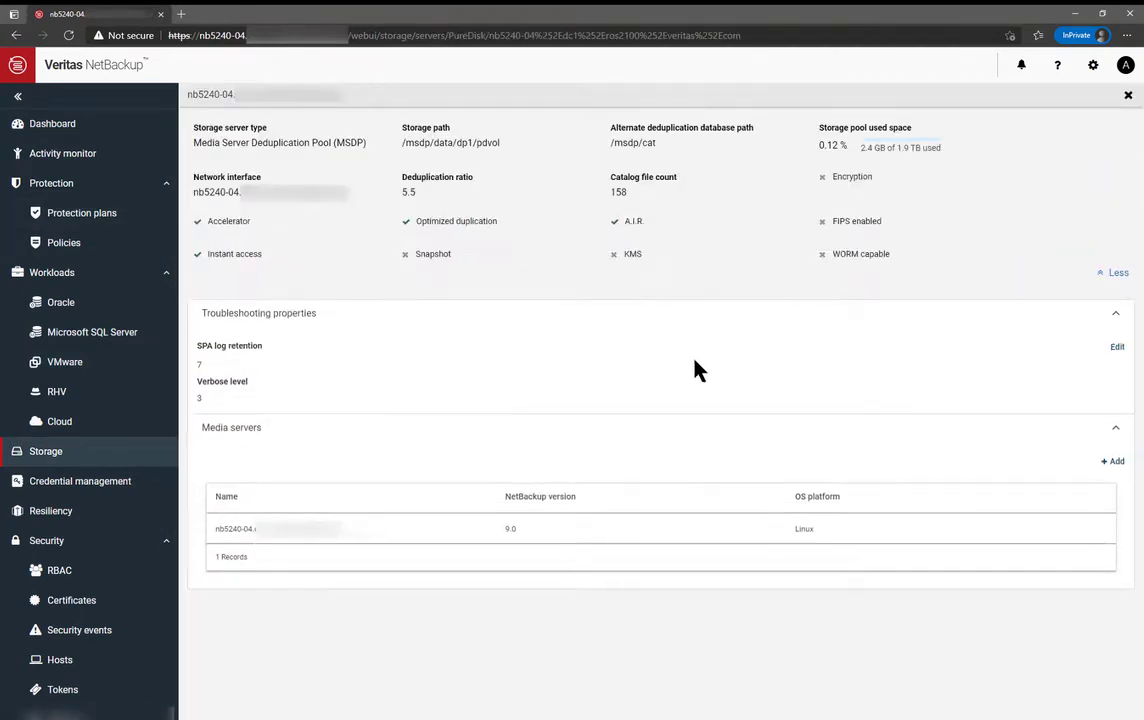
{"action": "triple_click", "coordinate": [242, 254]}
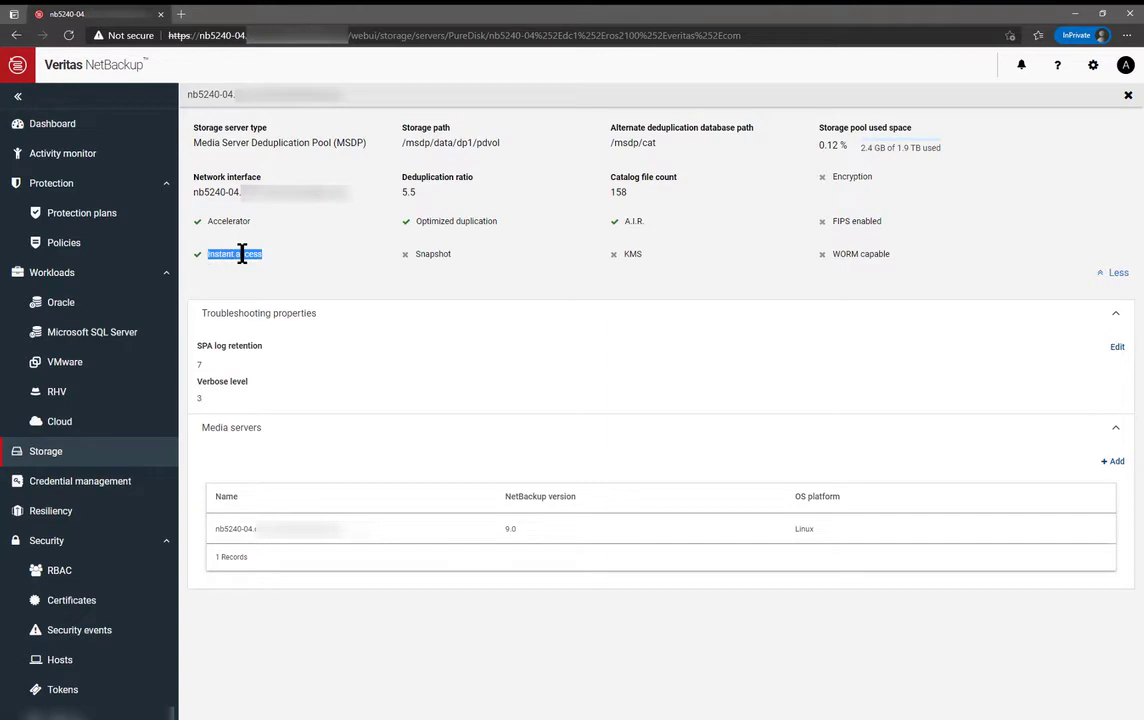
{"action": "left_click", "coordinate": [300, 278]}
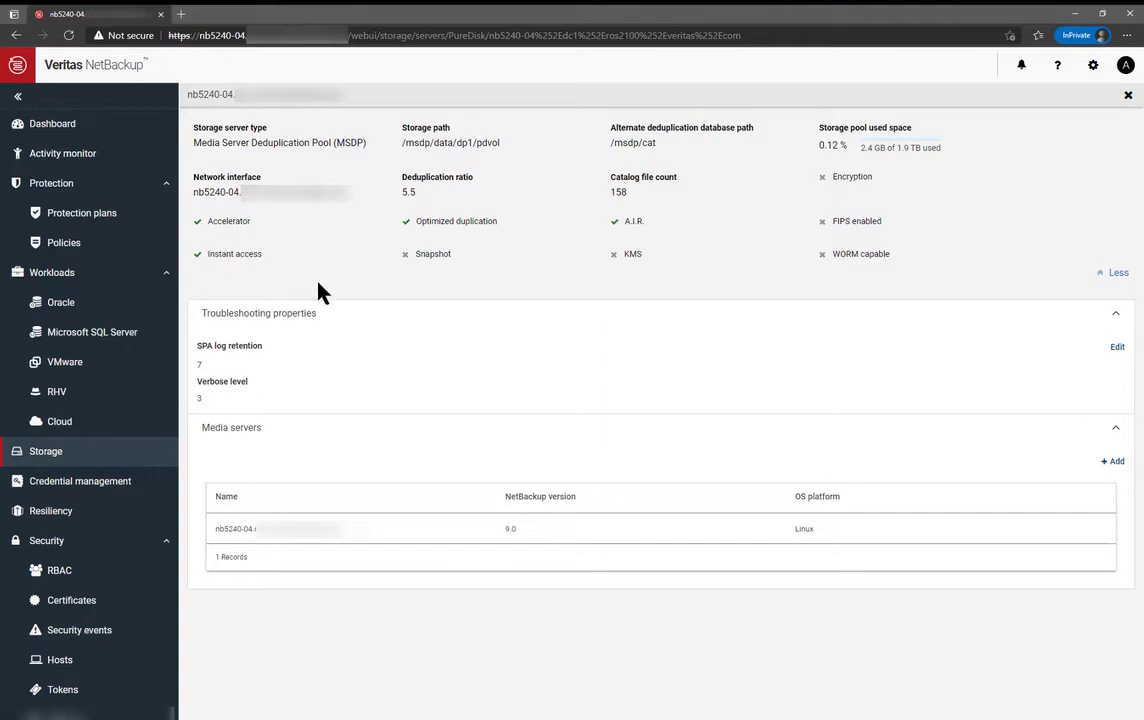
{"action": "left_click", "coordinate": [1128, 95]}
Start a new protection plan named VMware-ProtPlan with the description "Protection Plan for VMware assets".
{"action": "left_click", "coordinate": [98, 215]}
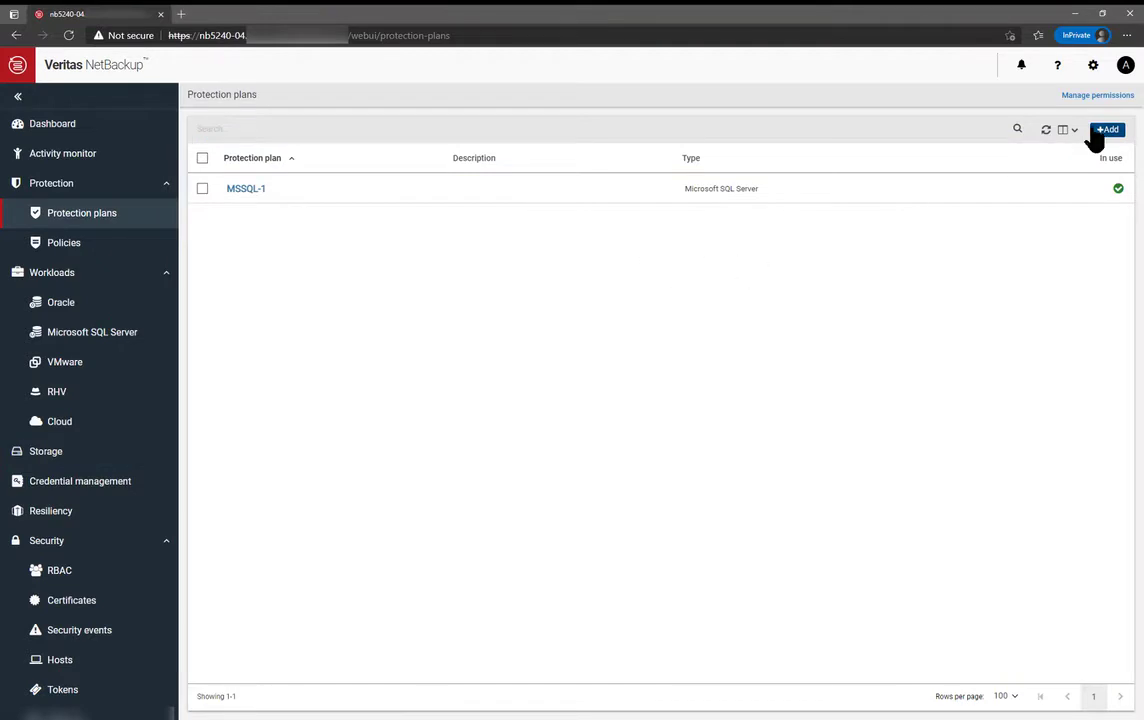
{"action": "left_click", "coordinate": [1108, 130]}
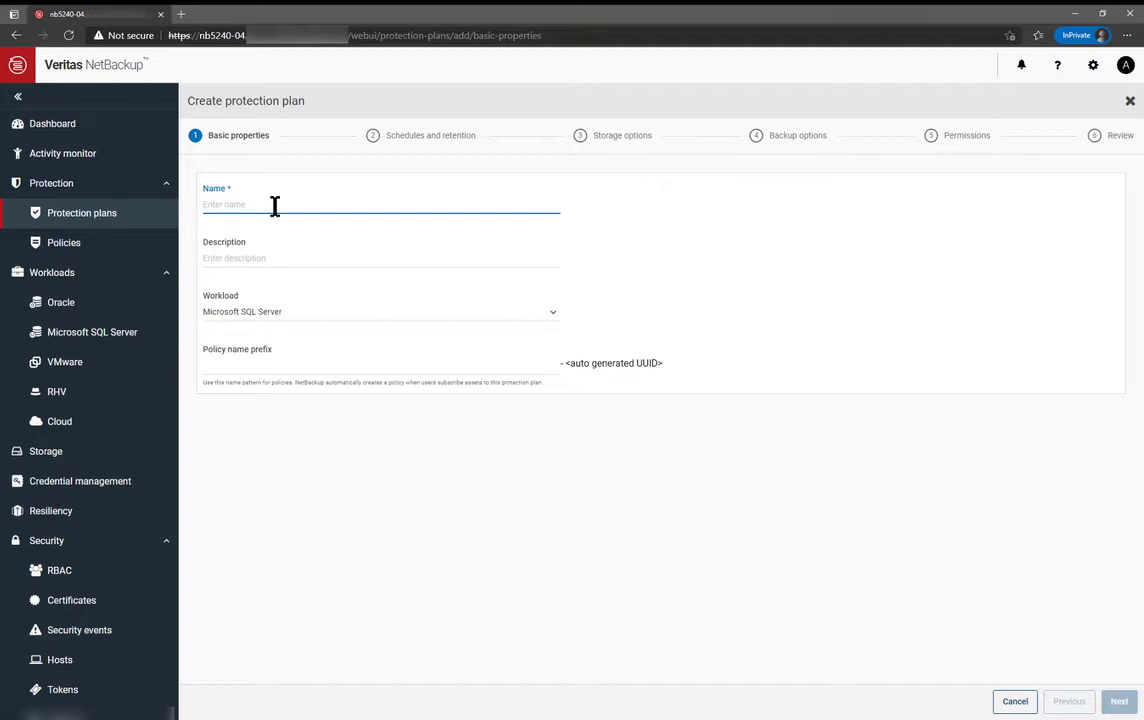
{"action": "type", "text": "VM"}
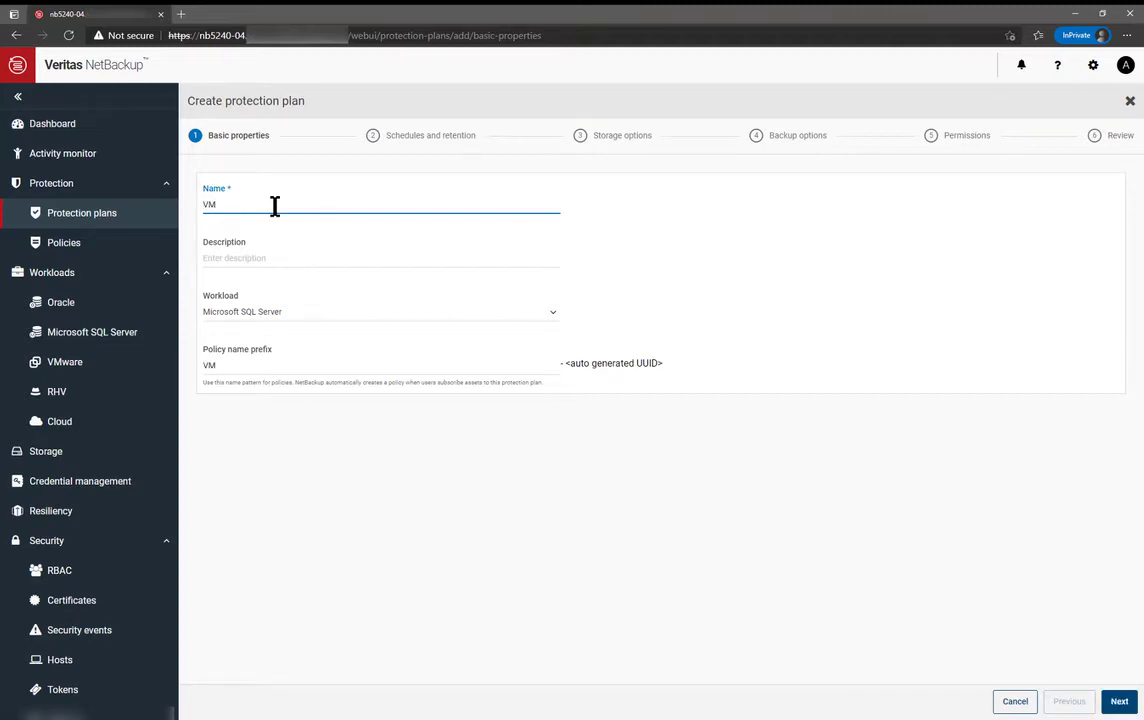
{"action": "type", "text": "ware-ProtPlan"}
{"action": "left_click", "coordinate": [227, 259]}
{"action": "type", "text": "Protection"}
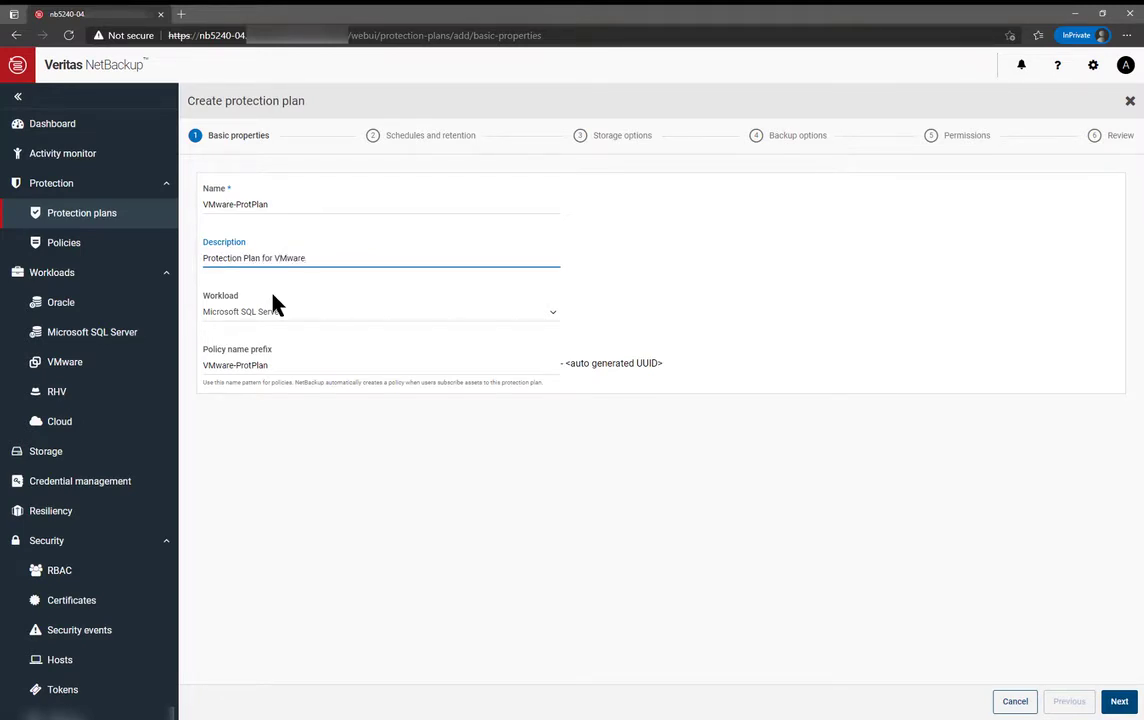
{"action": "type", "text": " Plan for VMware assets"}
Set the protection plan's workload to VMware and continue to the schedules and retention stage.
{"action": "left_click", "coordinate": [289, 314]}
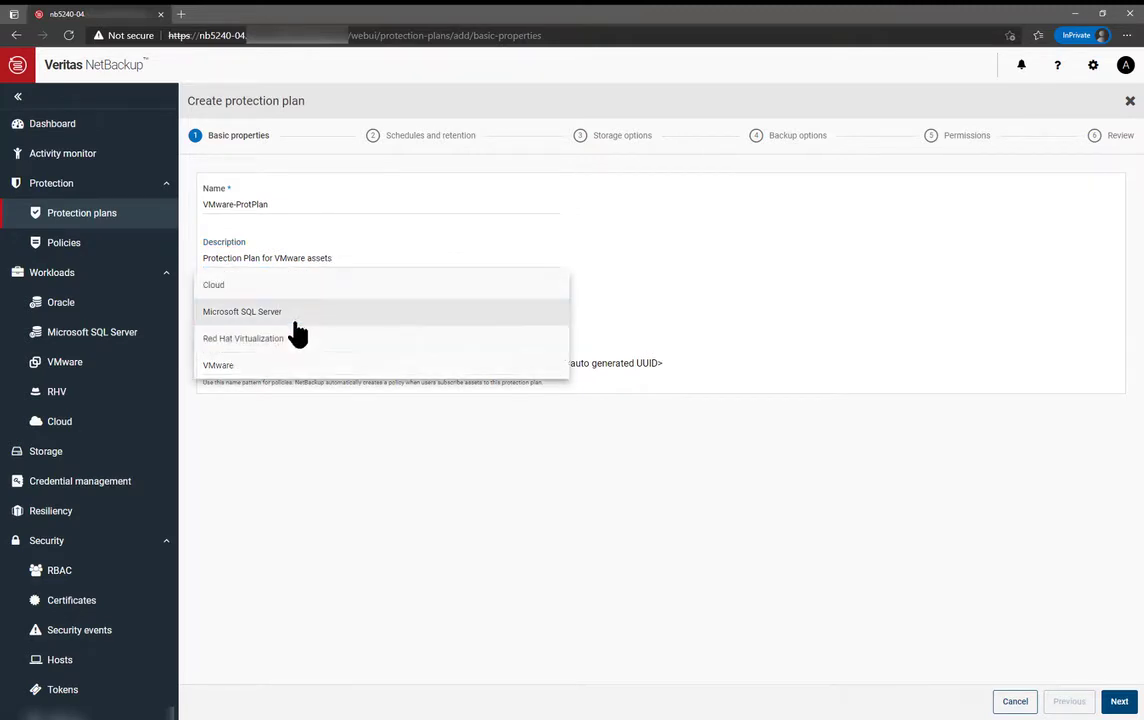
{"action": "left_click", "coordinate": [241, 370]}
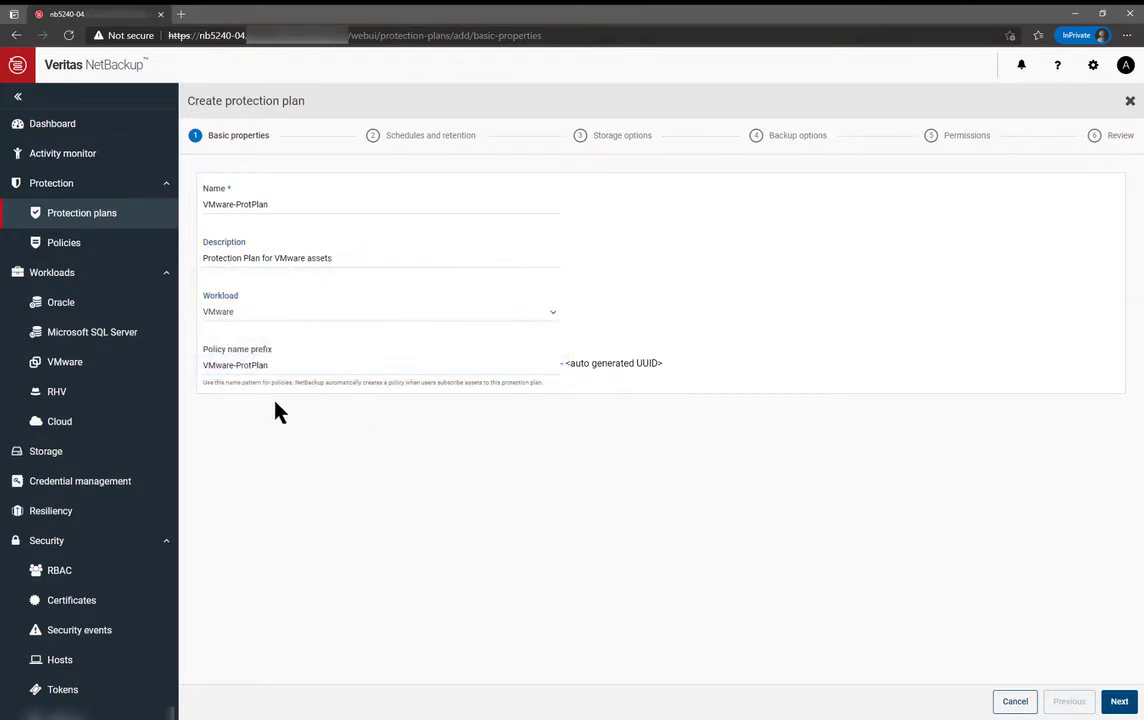
{"action": "left_click", "coordinate": [1118, 701]}
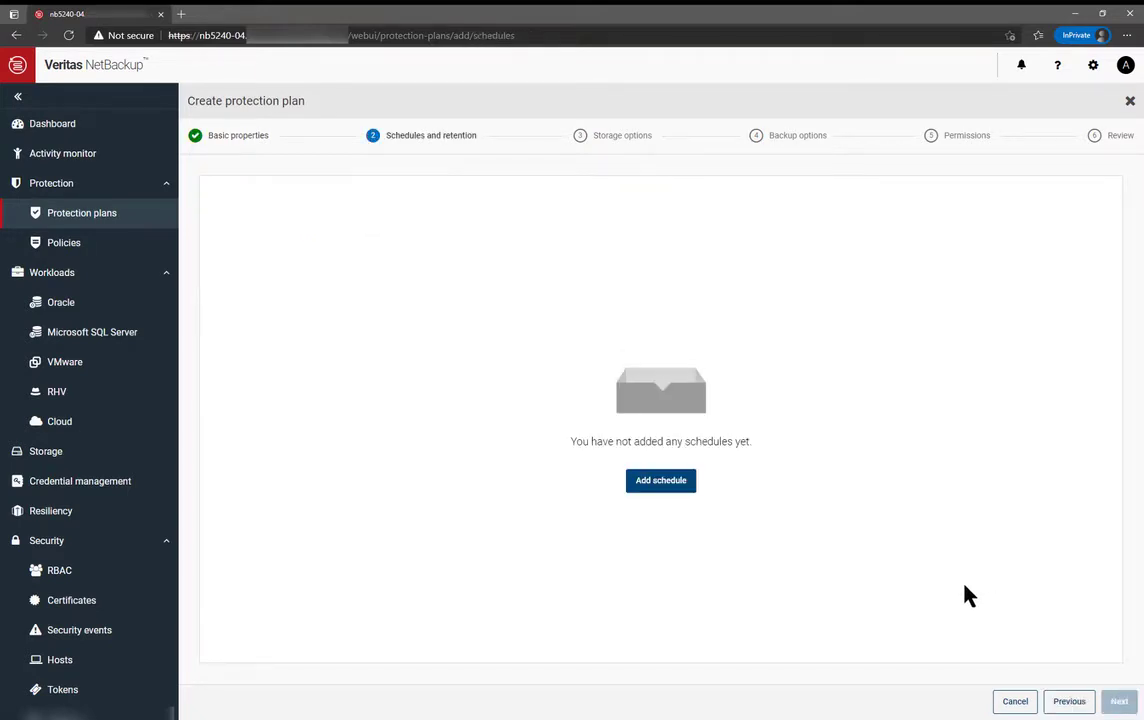
Add an automatic backup schedule whose start window runs from Sunday 12:00:00 AM to Saturday 11:59:59 PM.
{"action": "left_click", "coordinate": [651, 482]}
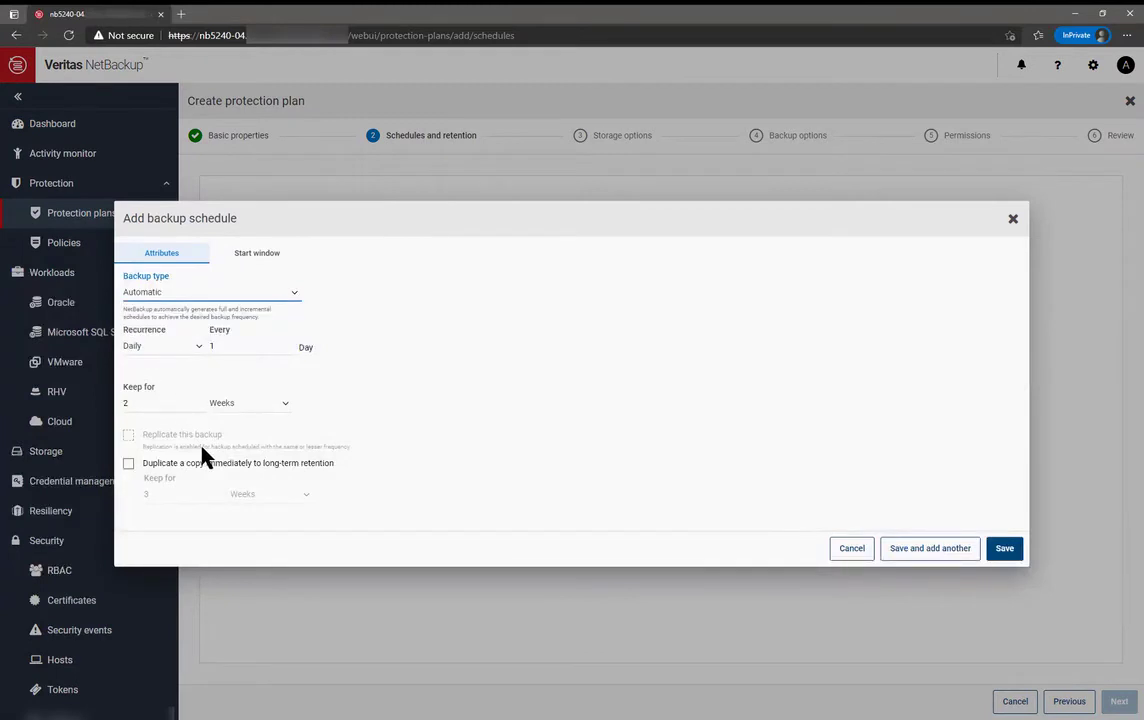
{"action": "left_click", "coordinate": [278, 266]}
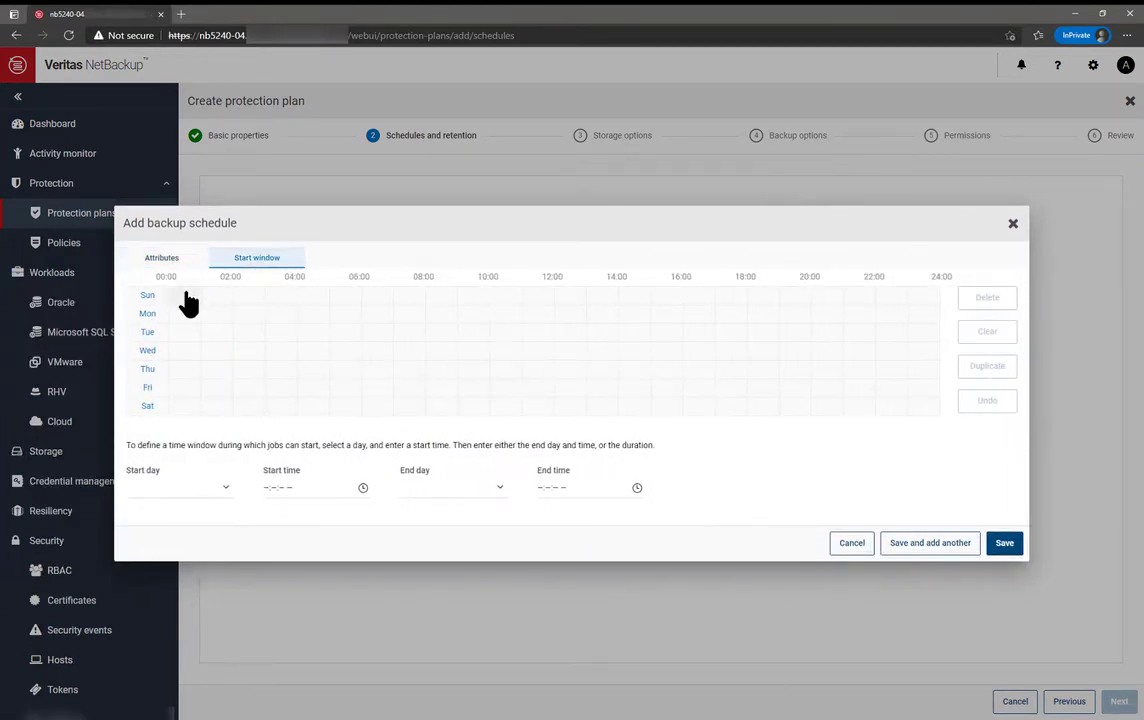
{"action": "left_click_drag", "start_coordinate": [188, 303], "coordinate": [912, 422]}
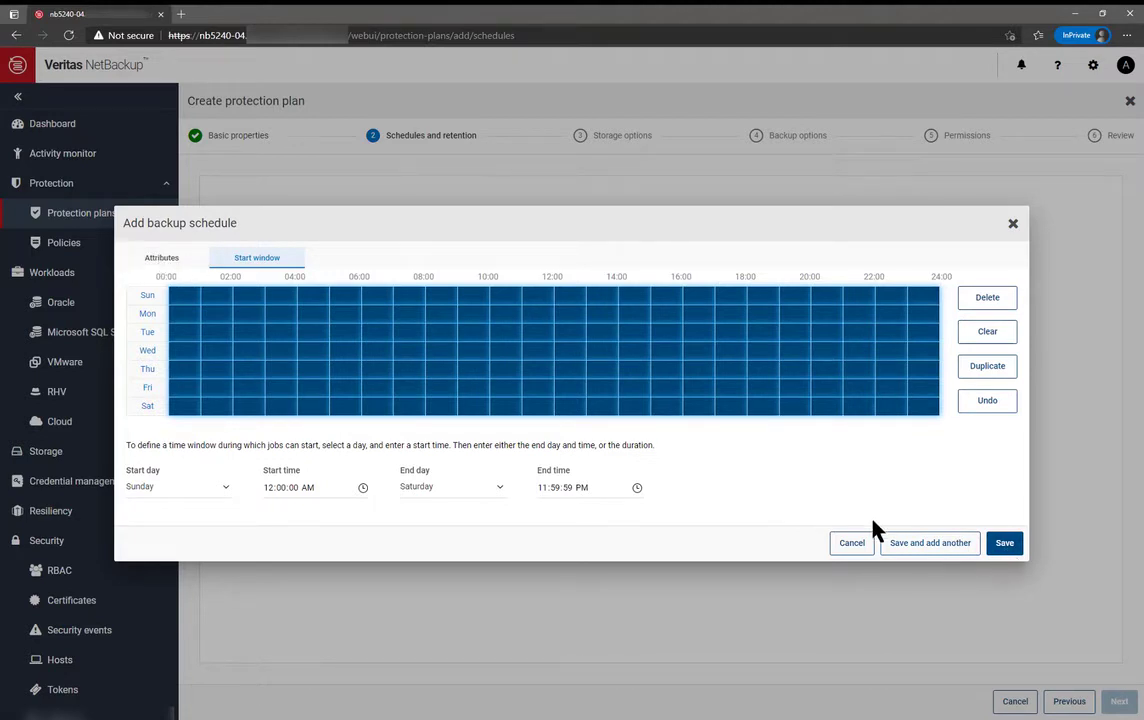
{"action": "left_click", "coordinate": [1004, 543]}
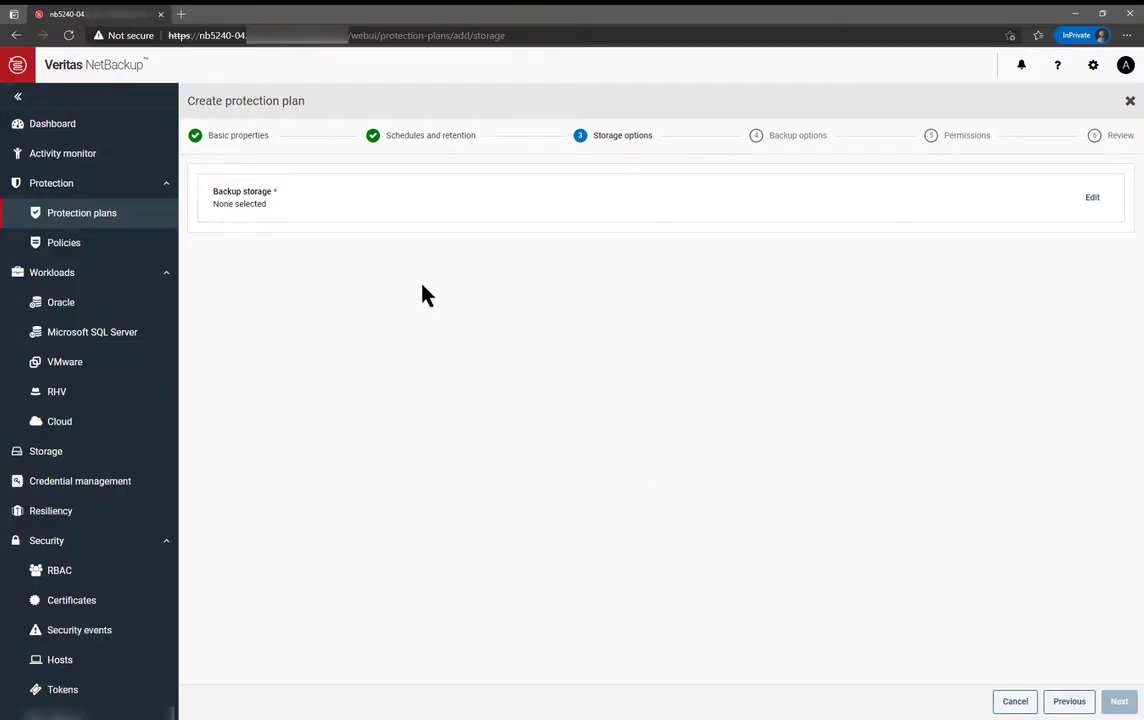
Choose stu_disk_nb5240-04 as the plan's backup storage and continue to the backup options.
{"action": "left_click", "coordinate": [1091, 198]}
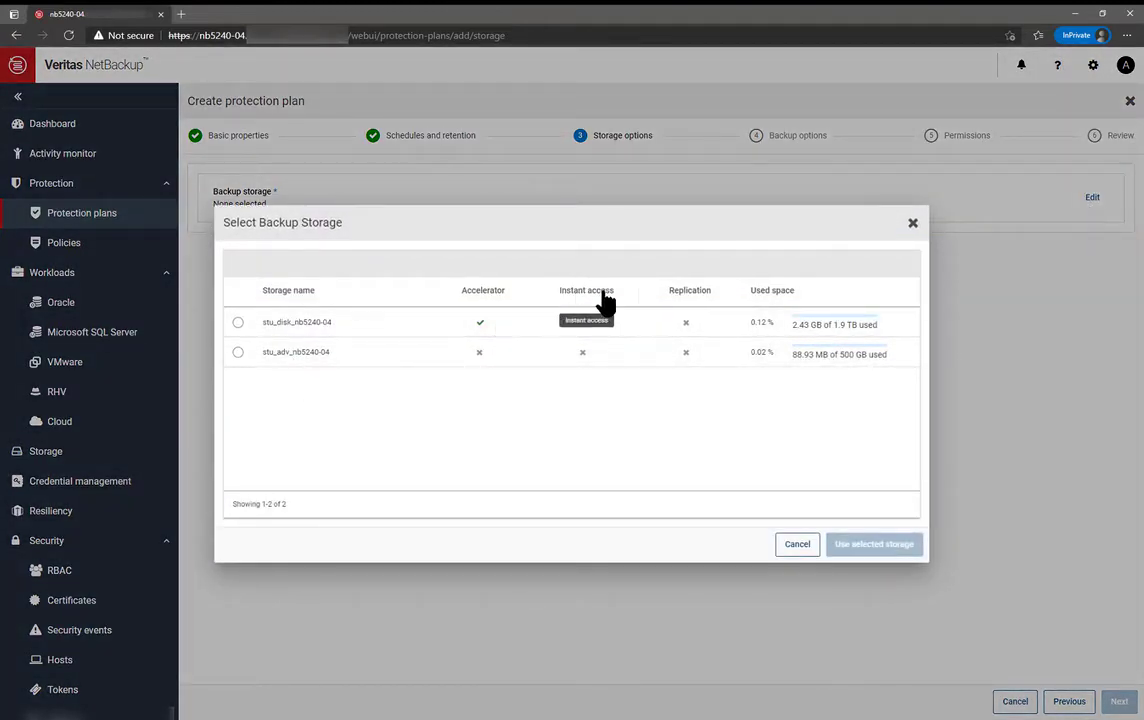
{"action": "left_click", "coordinate": [239, 323]}
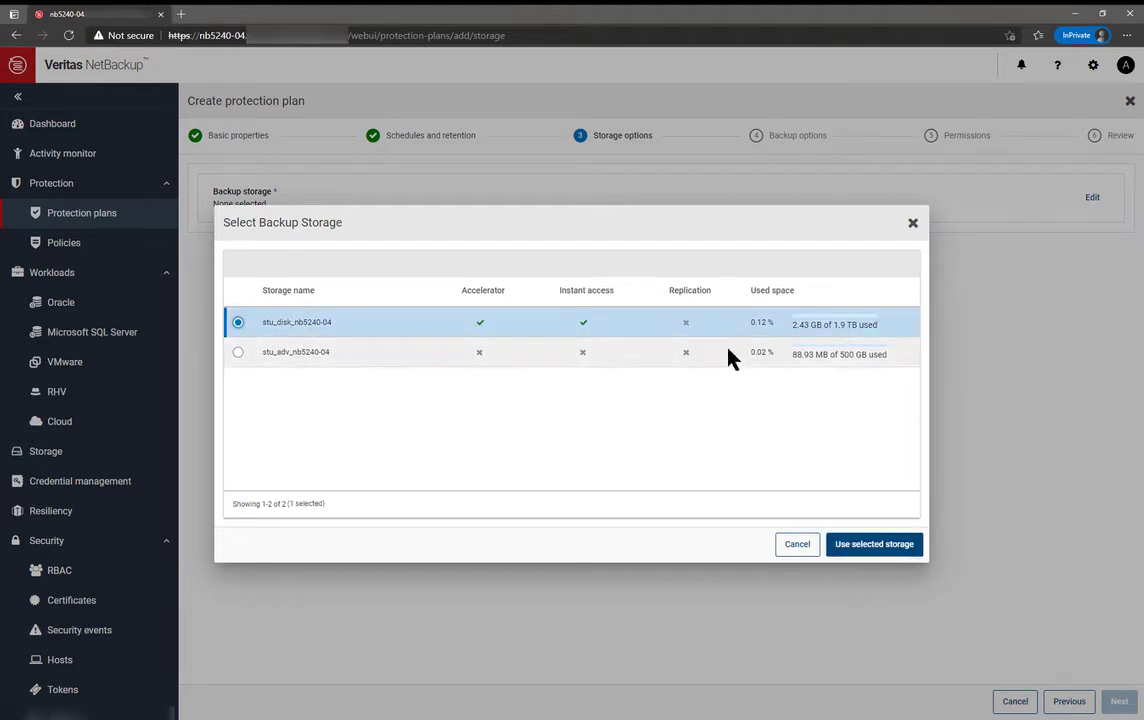
{"action": "left_click", "coordinate": [868, 548]}
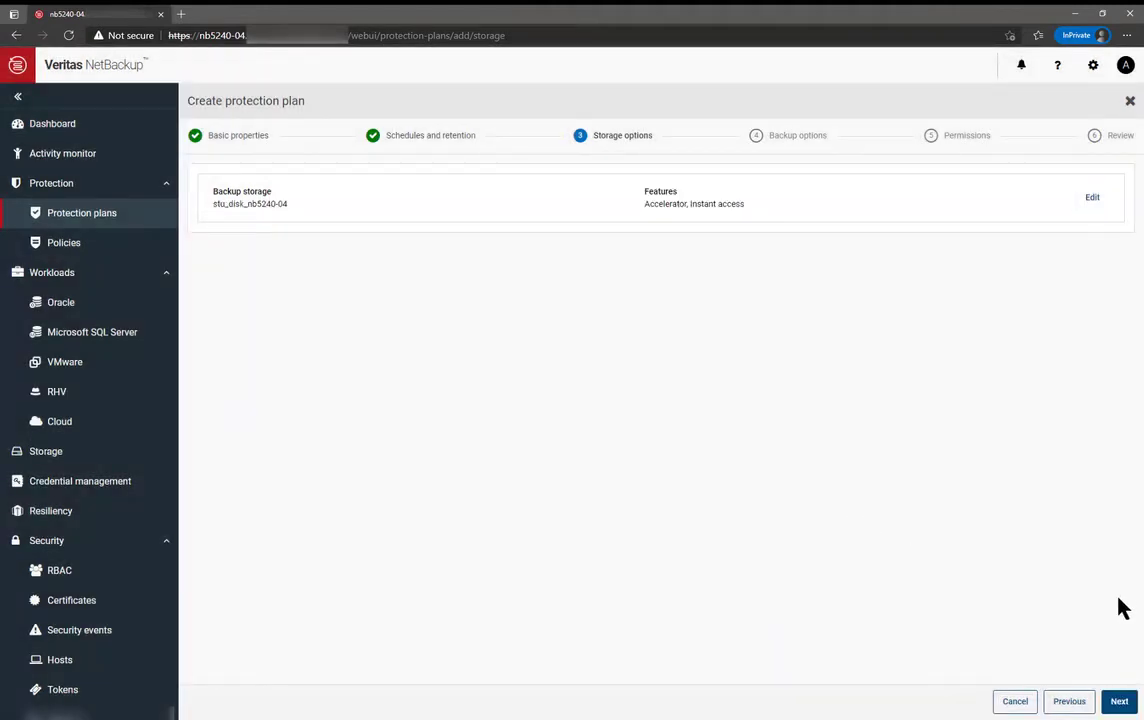
{"action": "left_click", "coordinate": [1119, 702]}
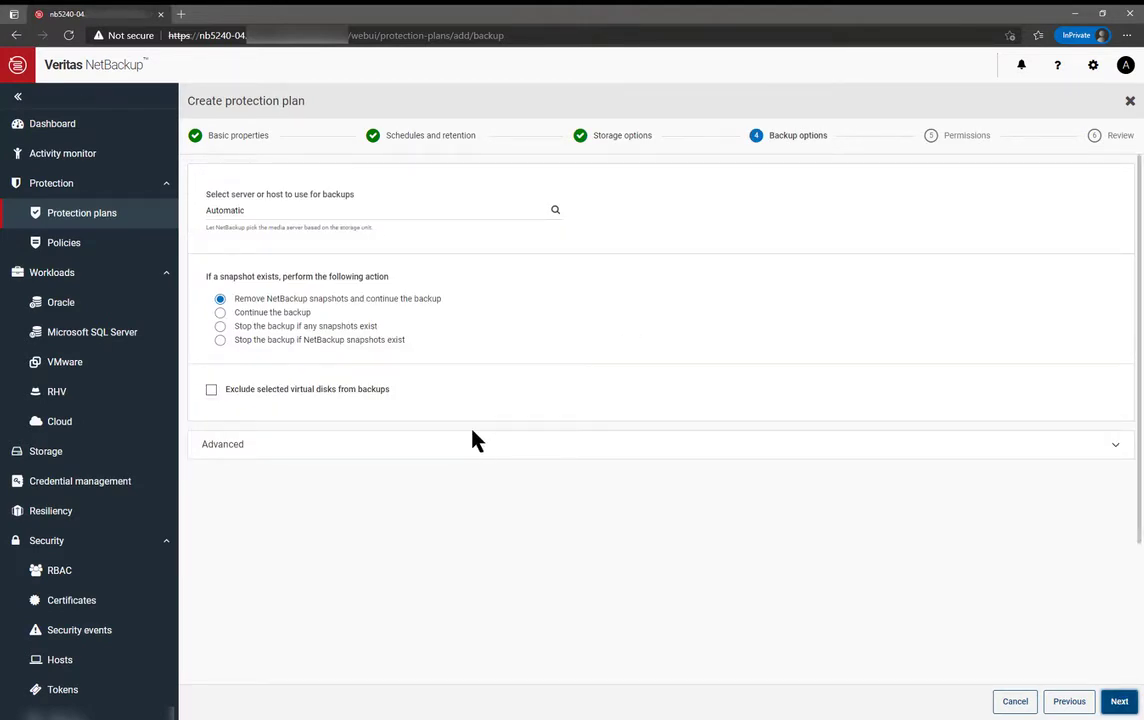
Disable the SAN and HotAdd transport modes in the advanced backup options, and continue to the permissions stage.
{"action": "left_click", "coordinate": [800, 444]}
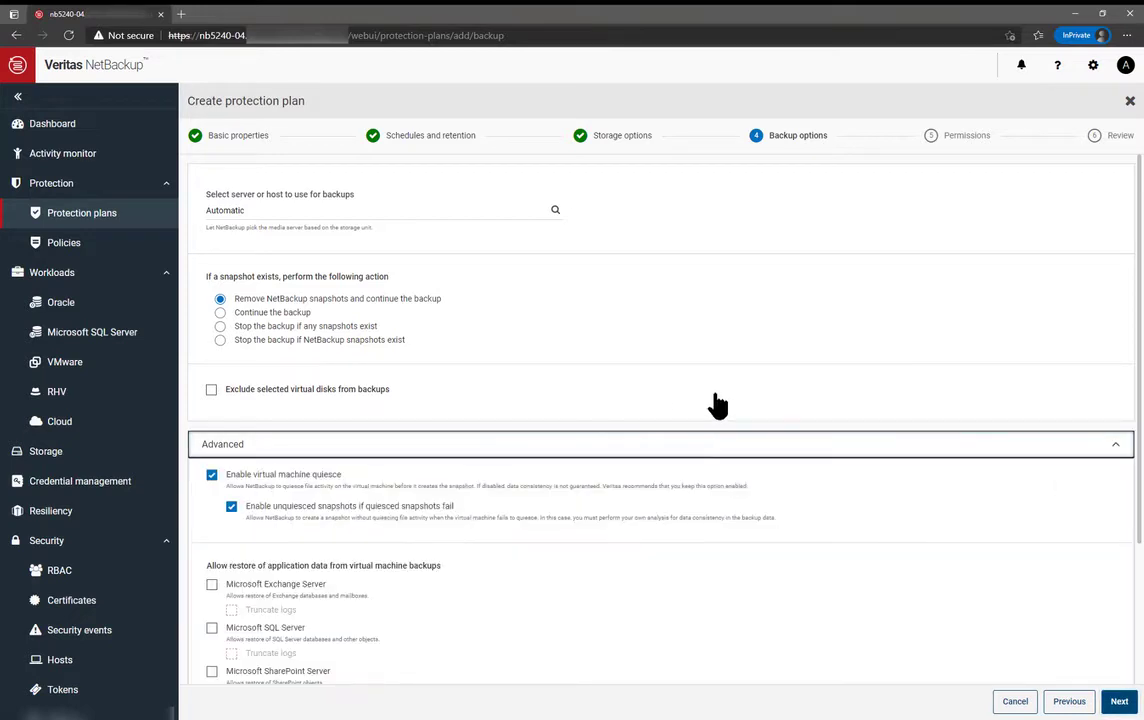
{"action": "scroll", "coordinate": [717, 403], "scroll_direction": "down", "scroll_amount": 4}
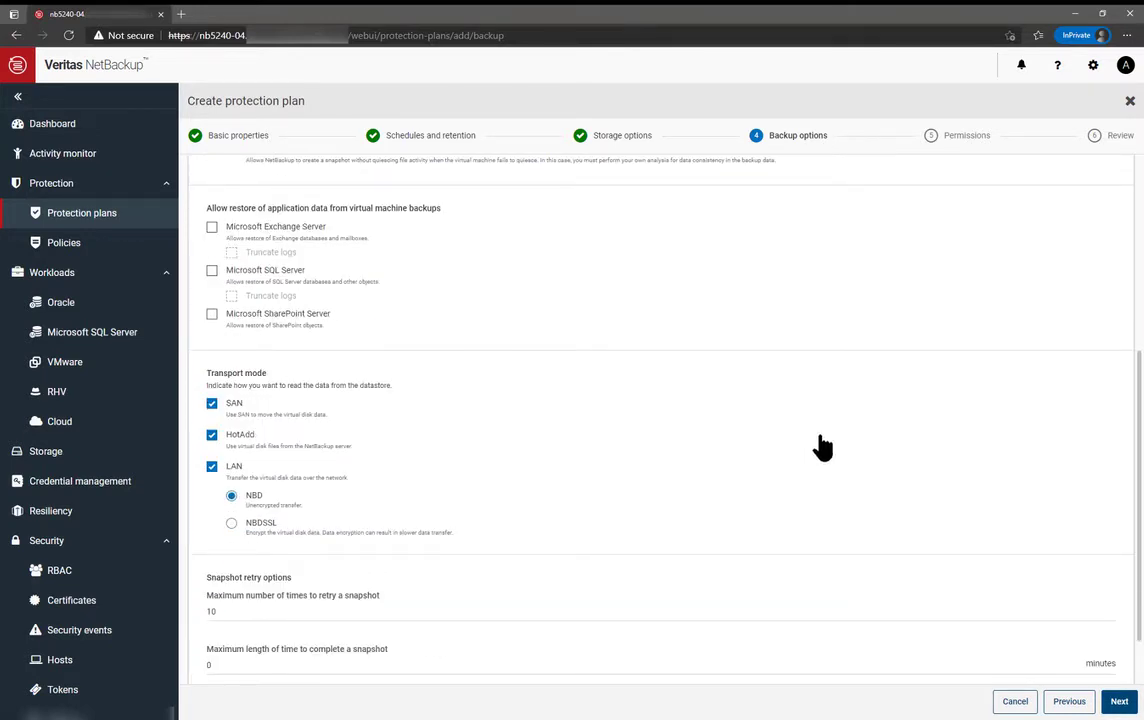
{"action": "left_click", "coordinate": [212, 404]}
{"action": "left_click", "coordinate": [212, 435]}
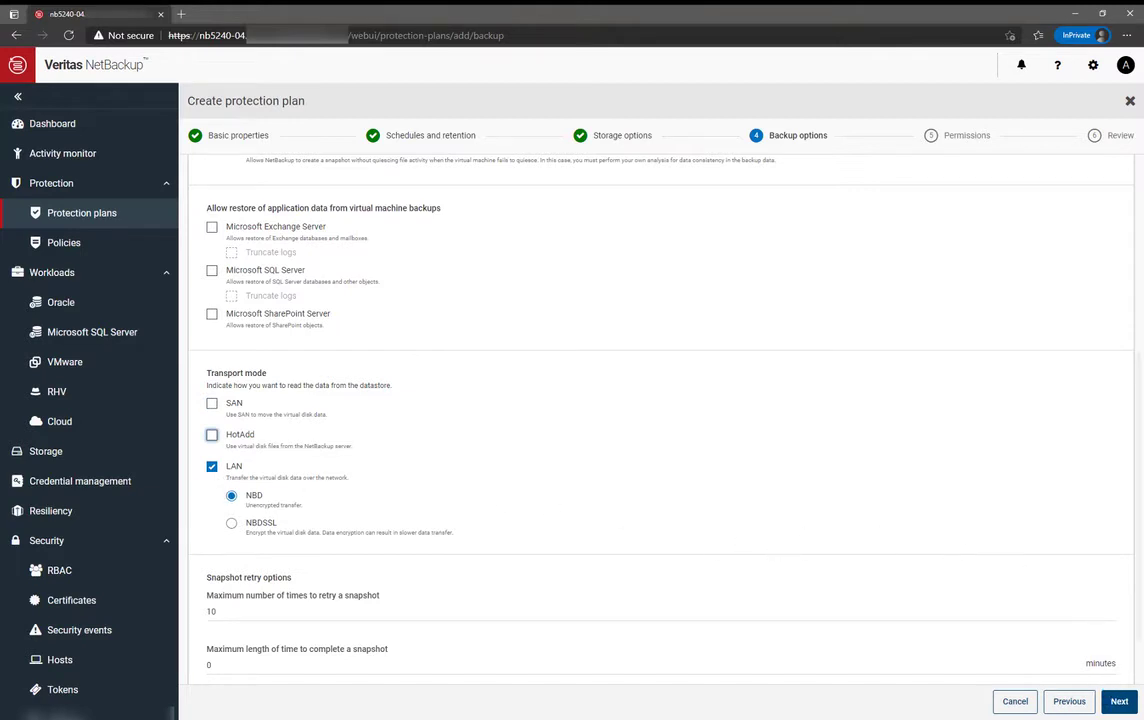
{"action": "left_click", "coordinate": [1117, 700]}
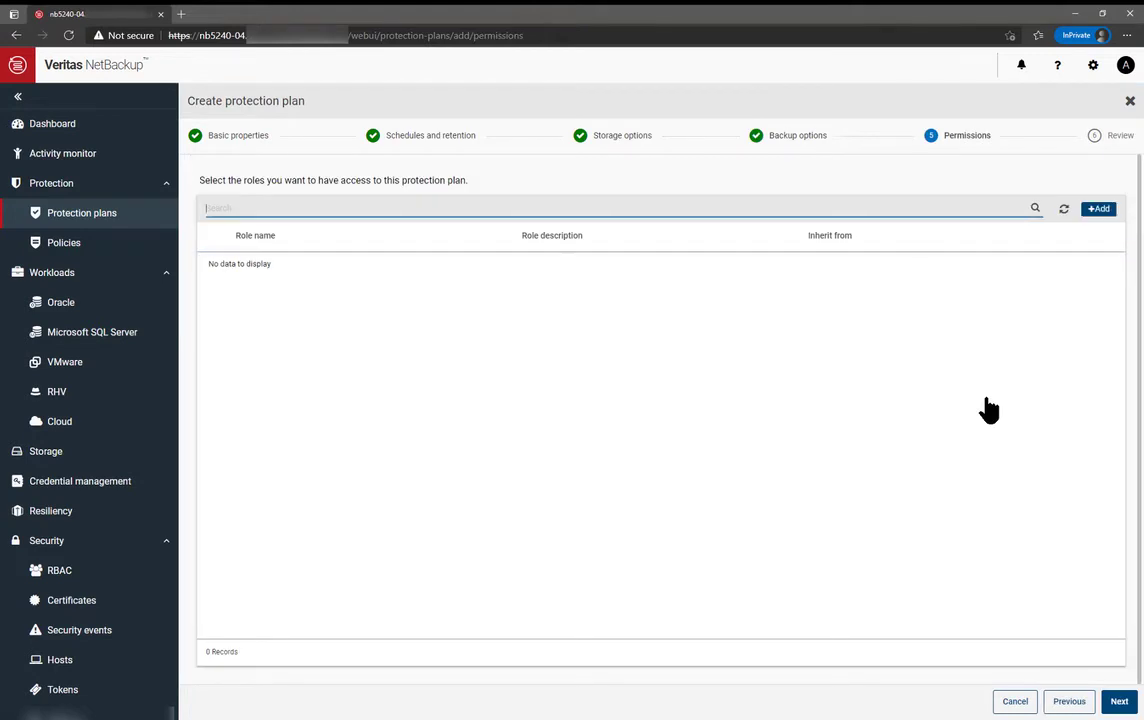
Leave the plan's role permissions empty and finish creating the protection plan from the review stage.
{"action": "left_click", "coordinate": [1117, 700]}
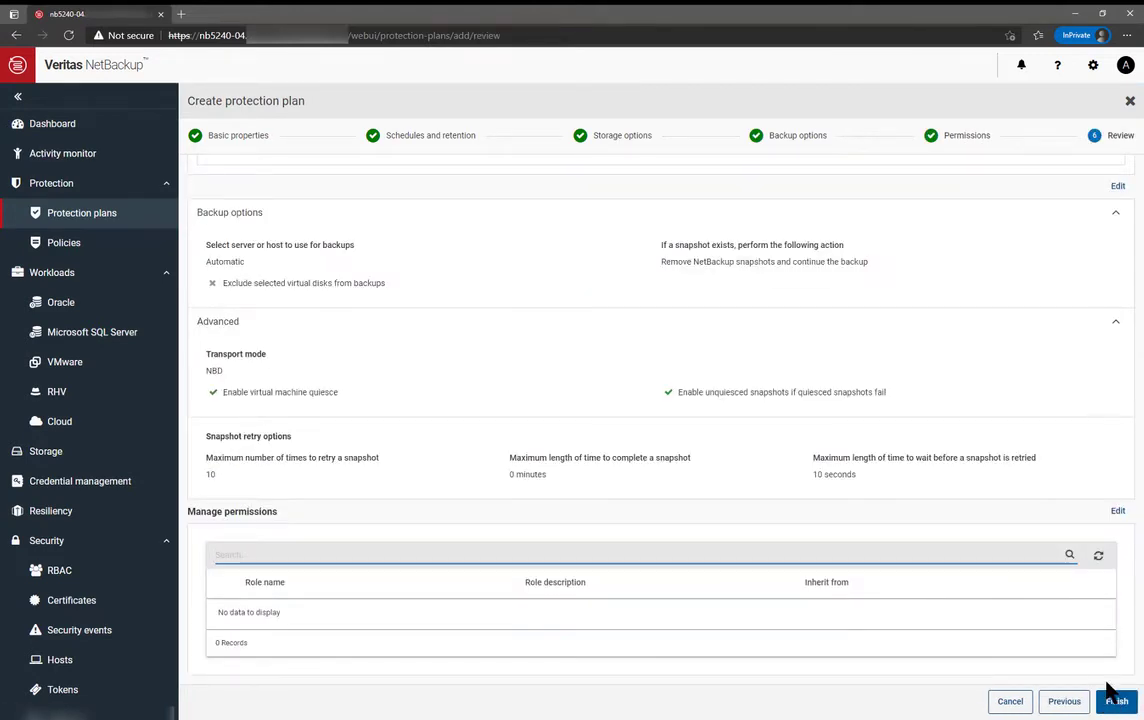
{"action": "left_click", "coordinate": [1116, 700]}
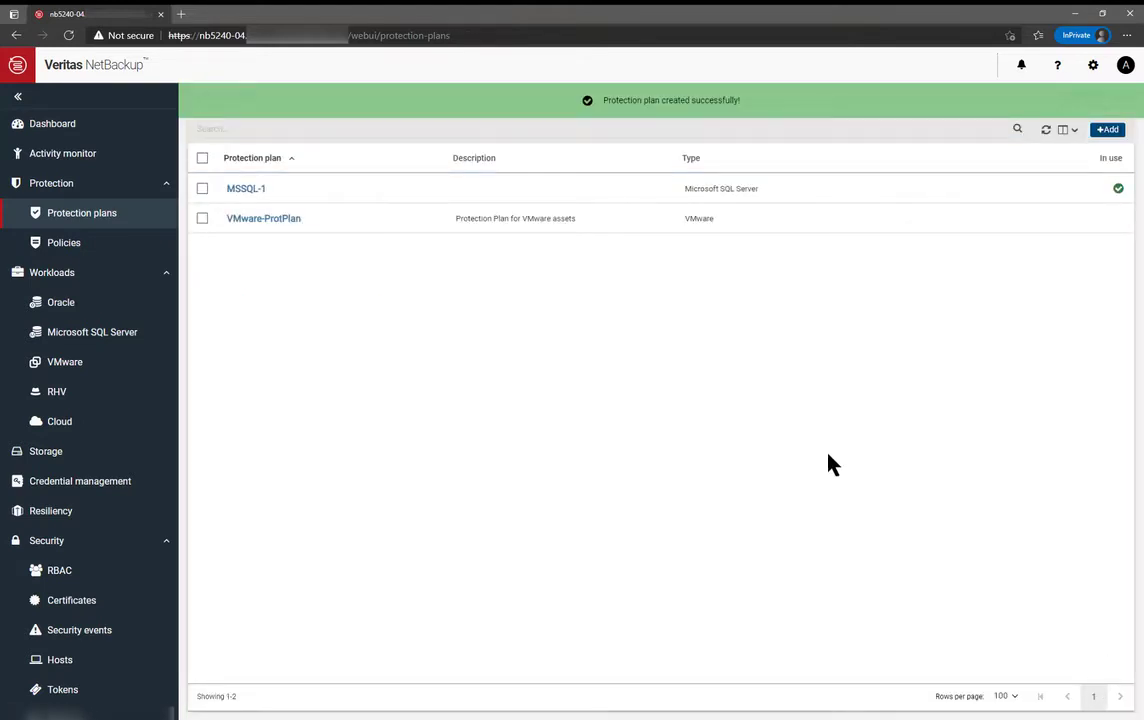
Start adding protection to the win-vm intelligent VM group with VMware-ProtPlan and continue to the plan's settings.
{"action": "left_click", "coordinate": [64, 361]}
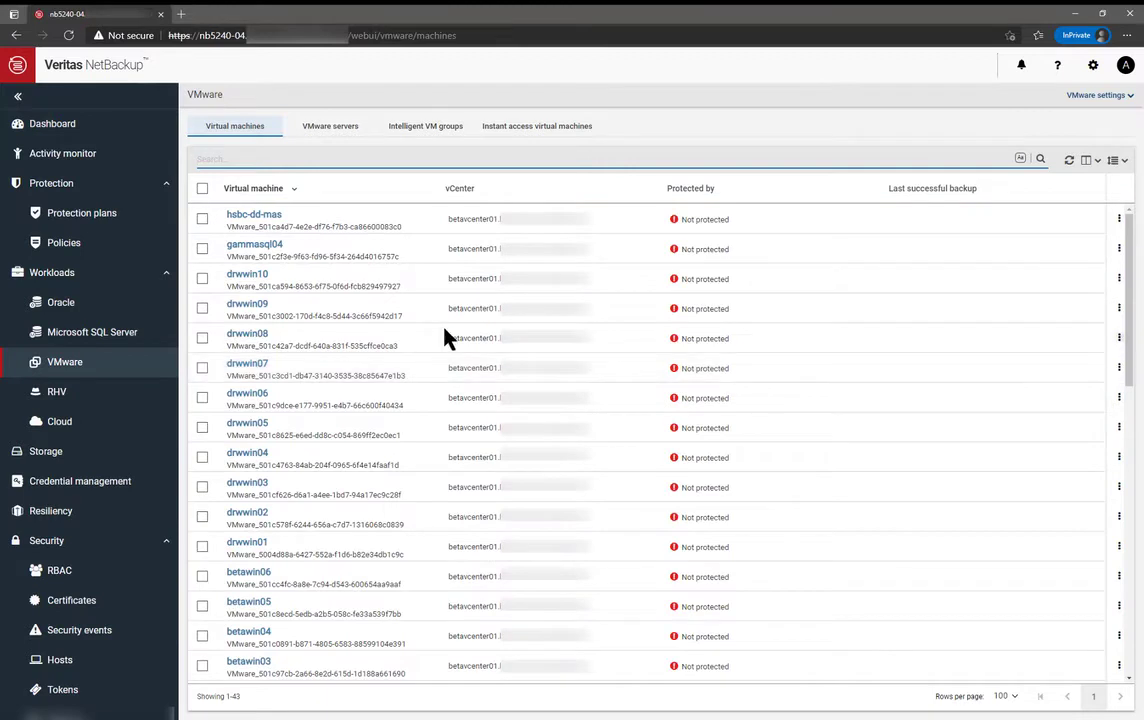
{"action": "left_click", "coordinate": [424, 134]}
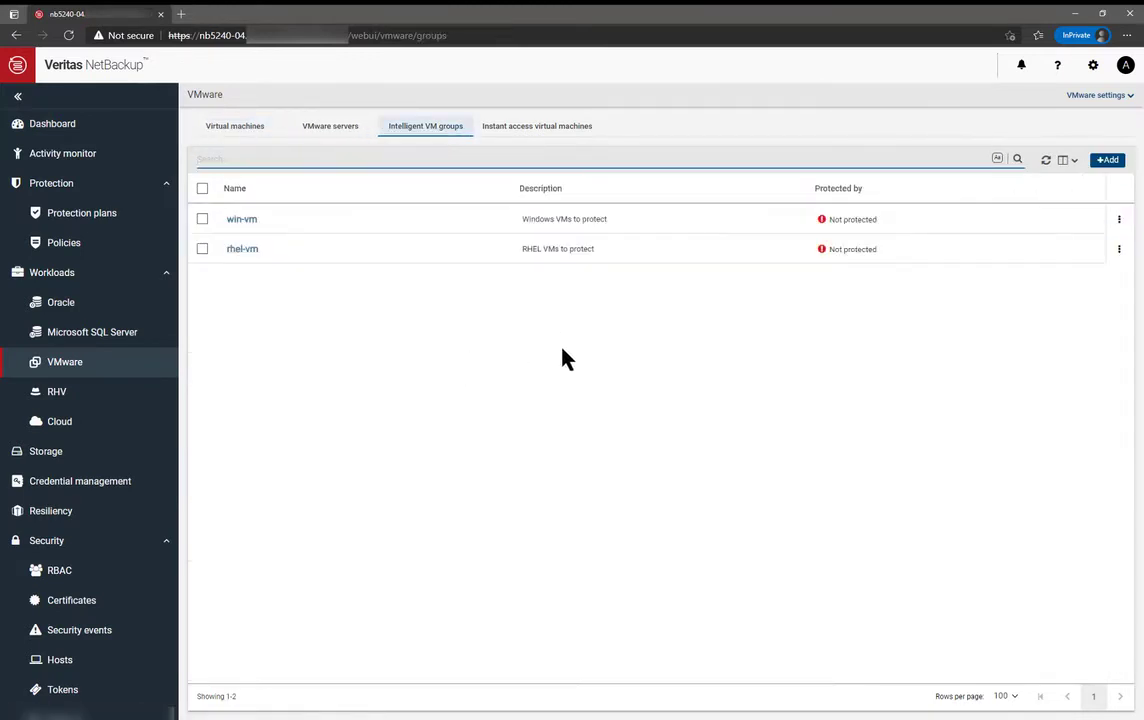
{"action": "left_click", "coordinate": [1118, 220]}
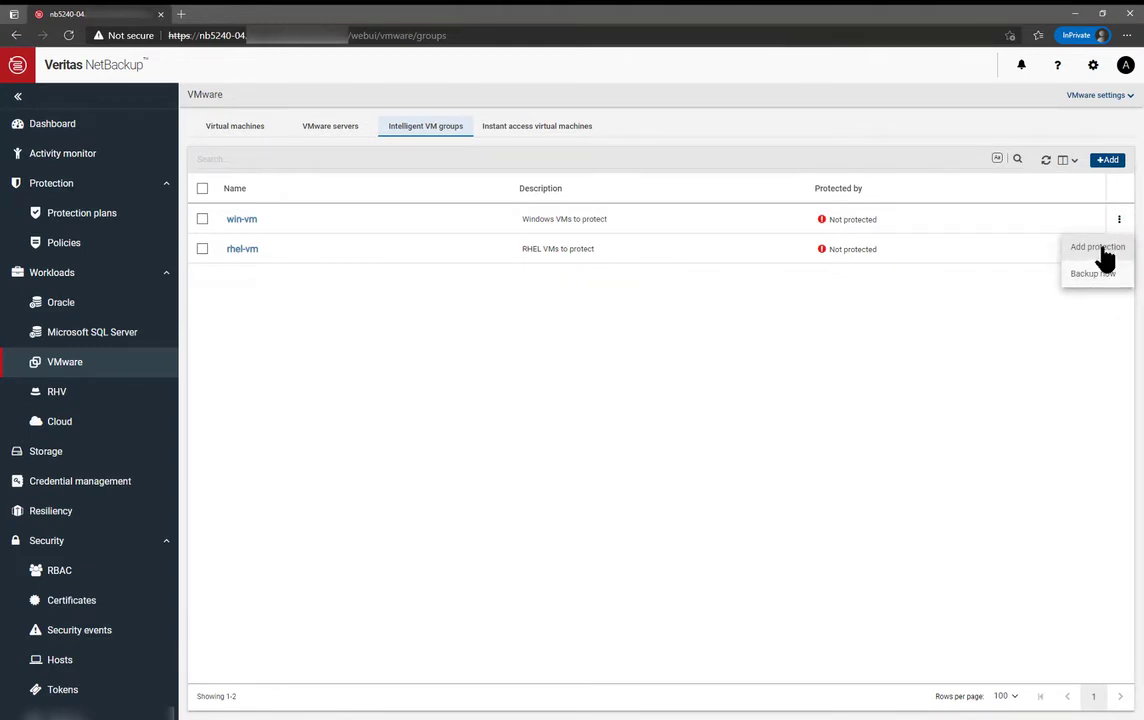
{"action": "left_click", "coordinate": [1102, 249]}
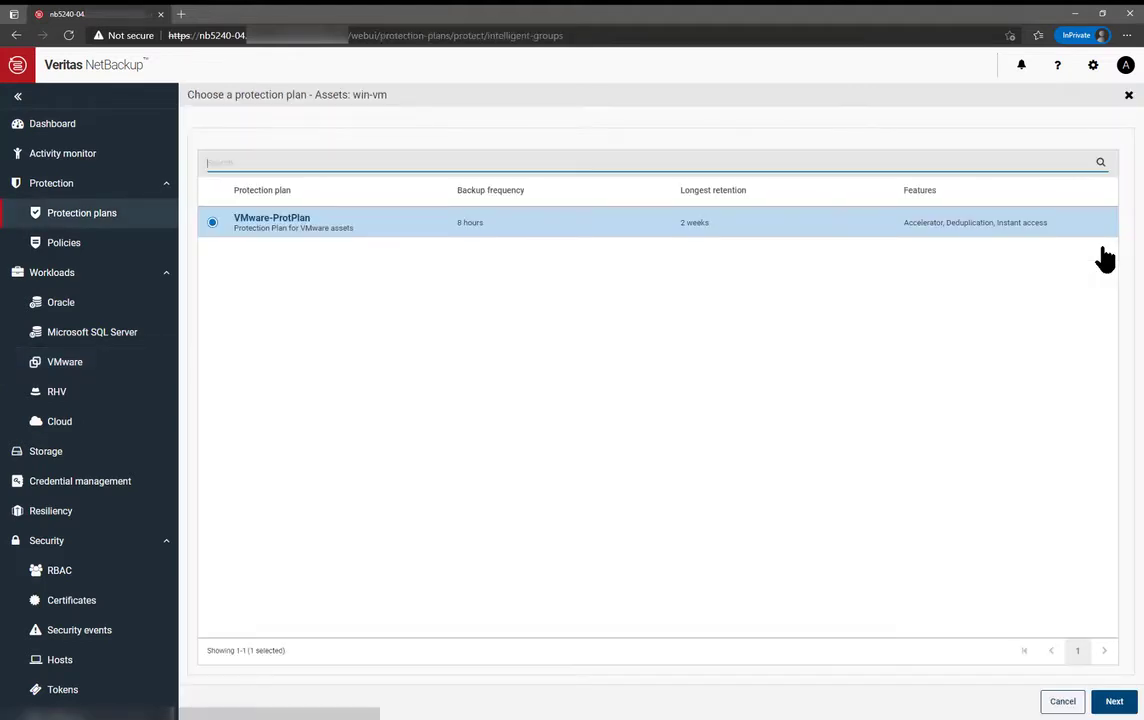
{"action": "left_click", "coordinate": [360, 220]}
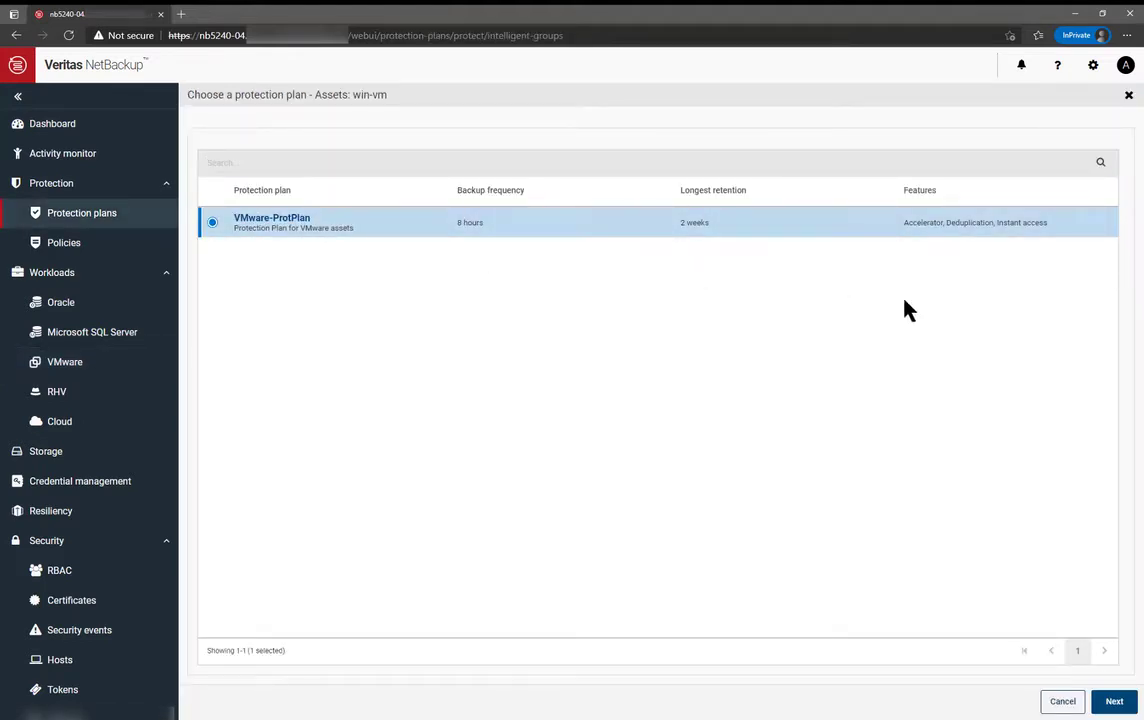
{"action": "left_click", "coordinate": [1114, 702]}
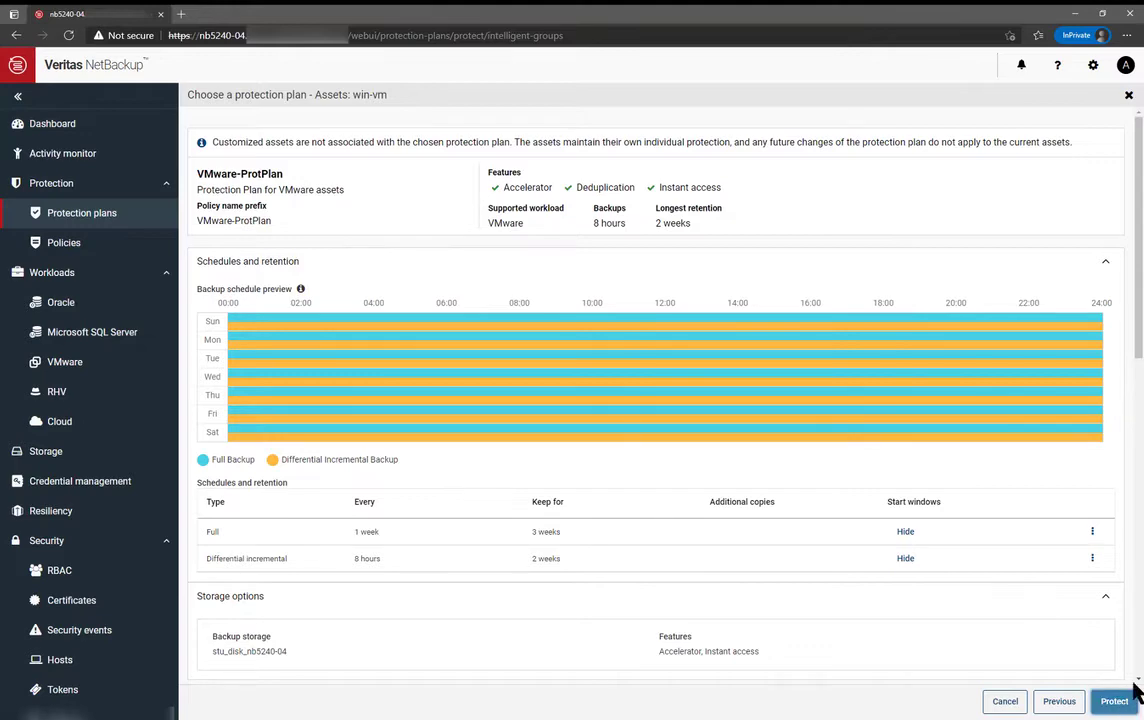
Review the advanced backup options, protect the win-vm group with the chosen plan, and open the activity monitor.
{"action": "scroll", "coordinate": [1138, 628], "scroll_direction": "down", "scroll_amount": 5}
{"action": "scroll", "coordinate": [1136, 633], "scroll_direction": "down", "scroll_amount": 2}
{"action": "scroll", "coordinate": [1126, 560], "scroll_direction": "up", "scroll_amount": 2}
{"action": "left_click", "coordinate": [850, 440]}
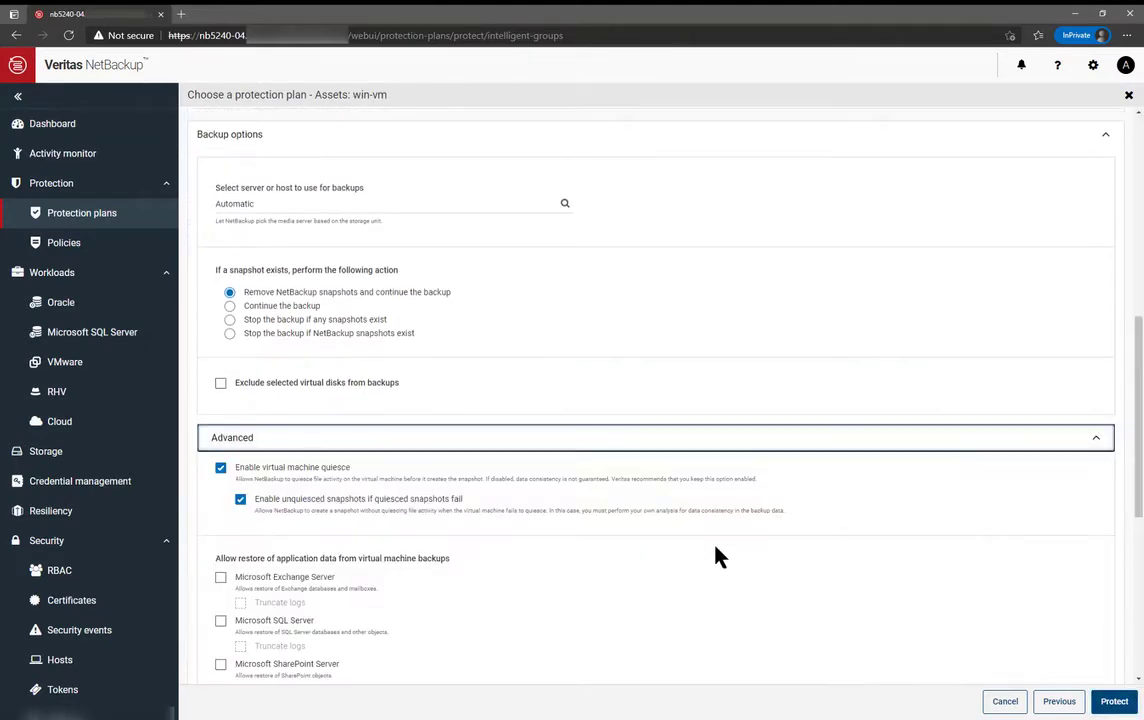
{"action": "left_click_drag", "start_coordinate": [1139, 505], "coordinate": [1138, 618]}
{"action": "scroll", "coordinate": [1136, 615], "scroll_direction": "down", "scroll_amount": 1}
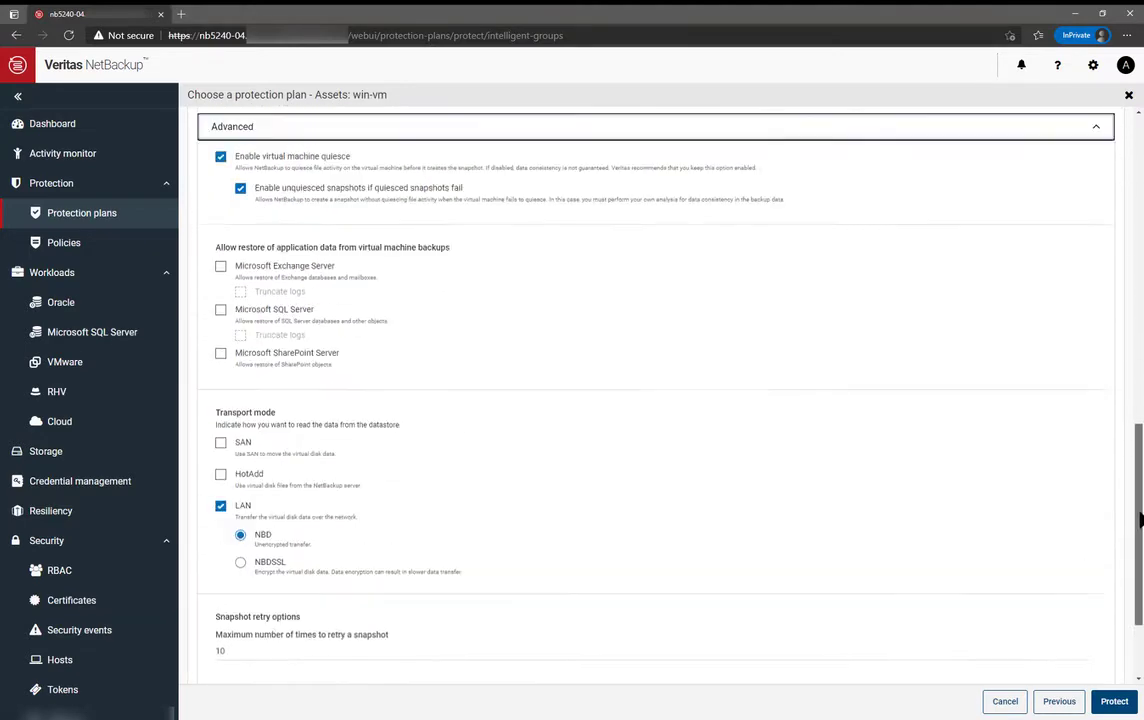
{"action": "scroll", "coordinate": [1137, 630], "scroll_direction": "up", "scroll_amount": 6}
{"action": "left_click", "coordinate": [1117, 698]}
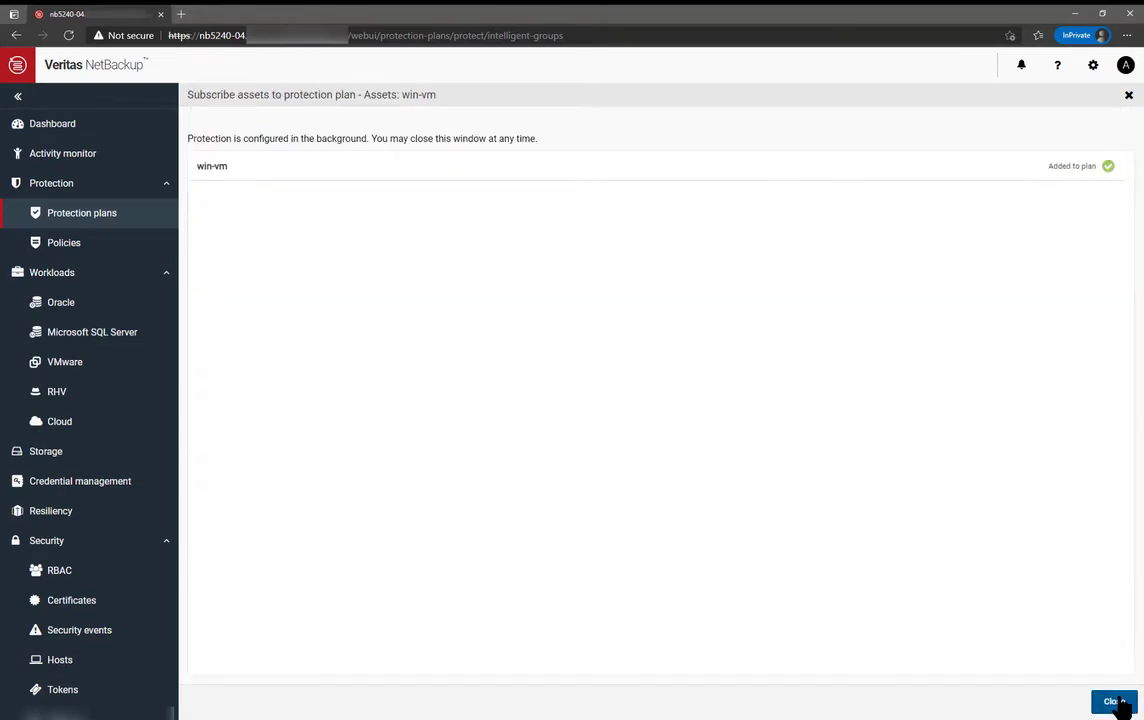
{"action": "left_click", "coordinate": [1114, 701]}
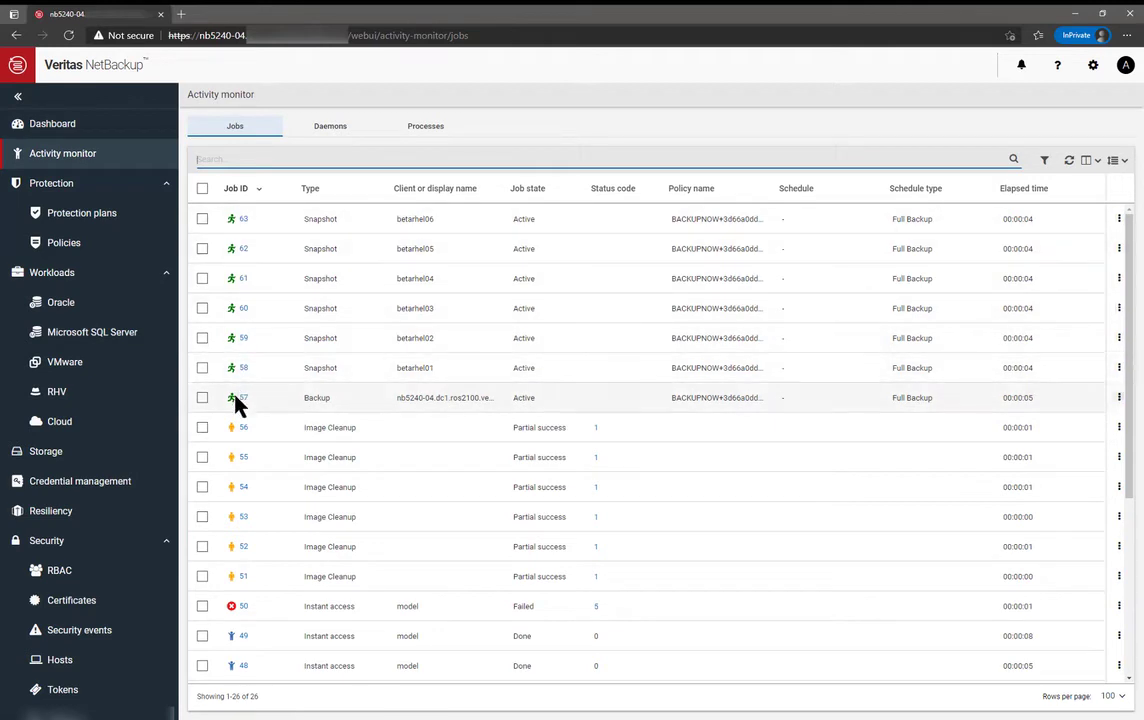
{"action": "left_click", "coordinate": [60, 150]}
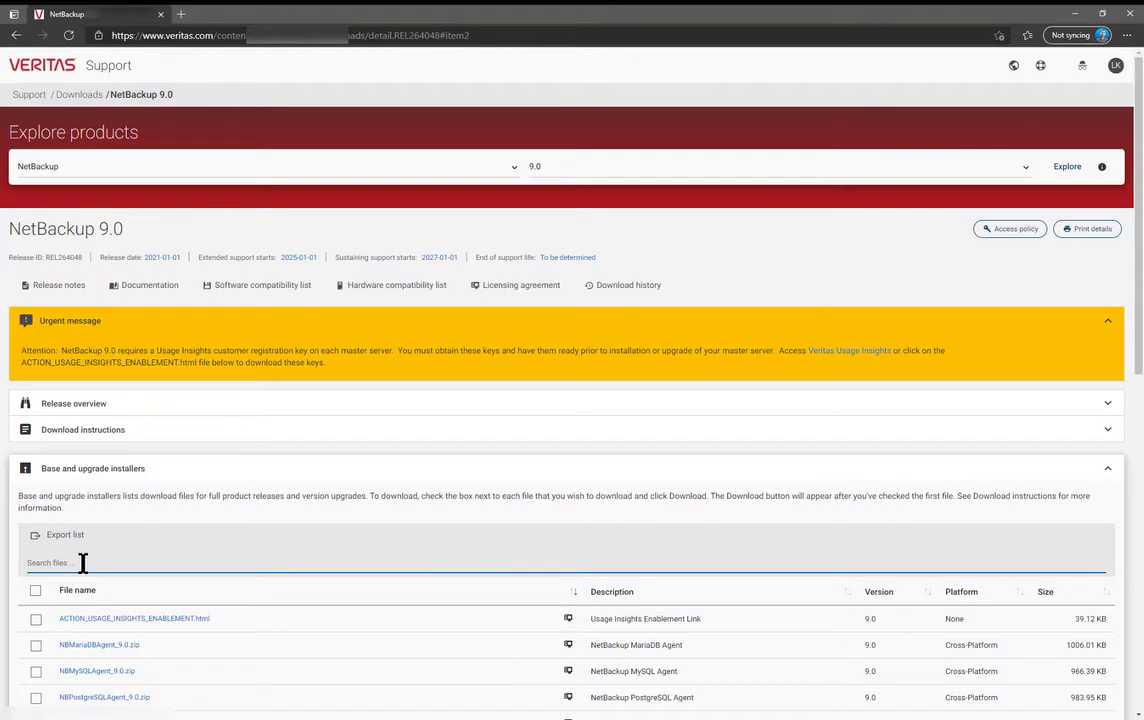
On the Veritas Support download page, filter the installers by "vxupdate" and select vxupdate_nb_9.0_redhat_x64.sja and vxupdate_nb_9.0_windows_x64.sja.
{"action": "left_click", "coordinate": [83, 563]}
{"action": "type", "text": "vxupdate"}
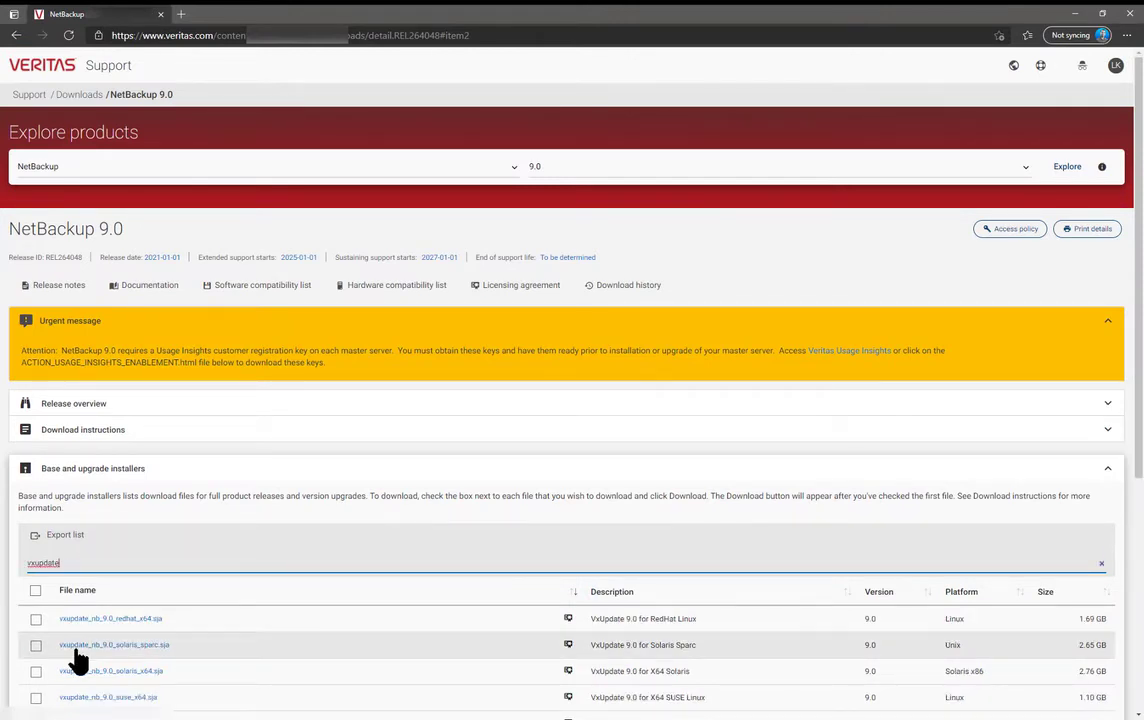
{"action": "left_click", "coordinate": [36, 619]}
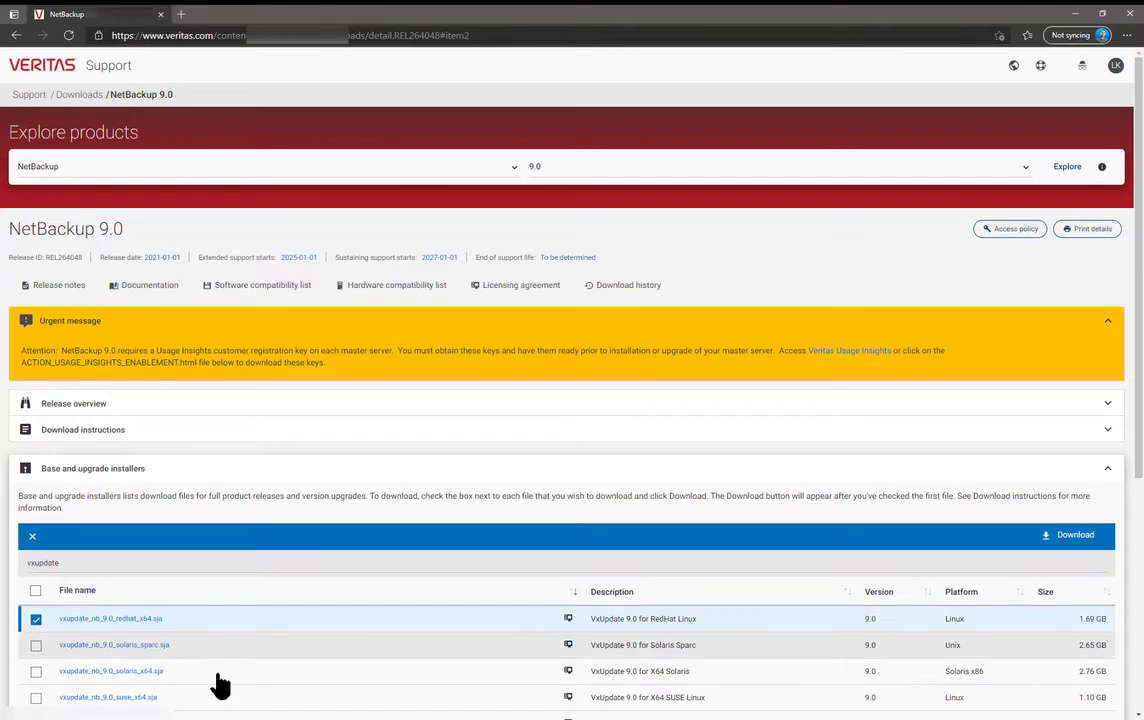
{"action": "scroll", "coordinate": [214, 689], "scroll_direction": "down", "scroll_amount": 1}
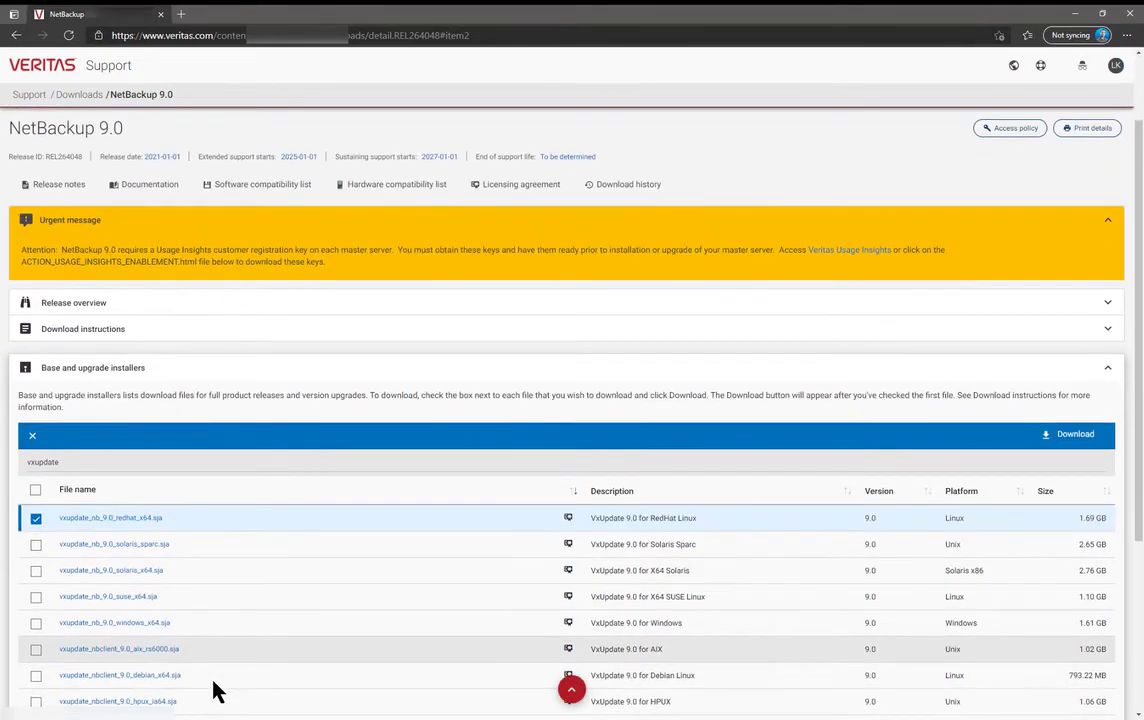
{"action": "left_click", "coordinate": [36, 624]}
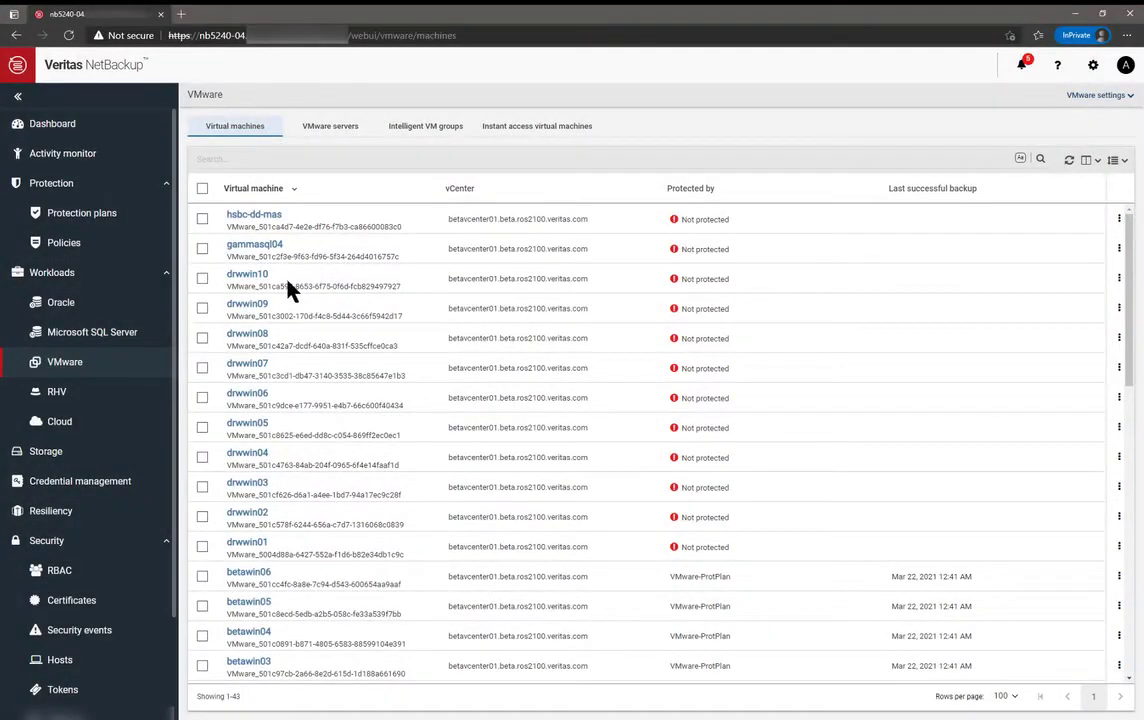
In the NetBackup web UI, filter the VMware virtual machines by "betarhel0" and open betarhel03.
{"action": "left_click", "coordinate": [220, 158]}
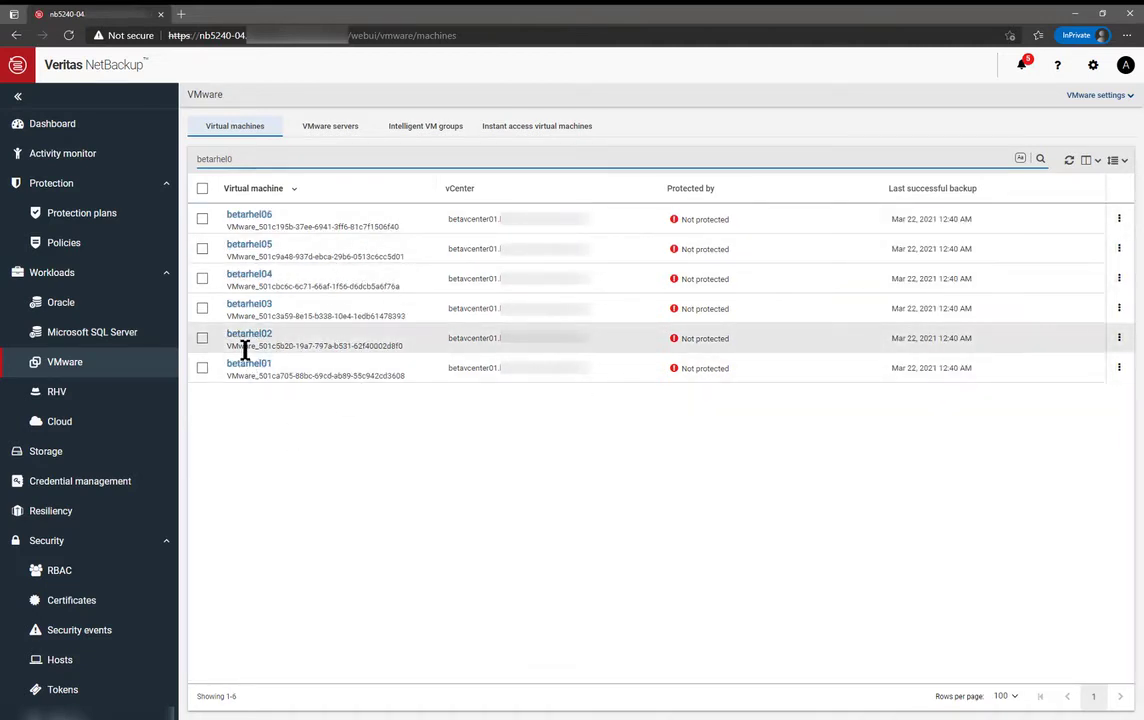
{"action": "left_click", "coordinate": [437, 449]}
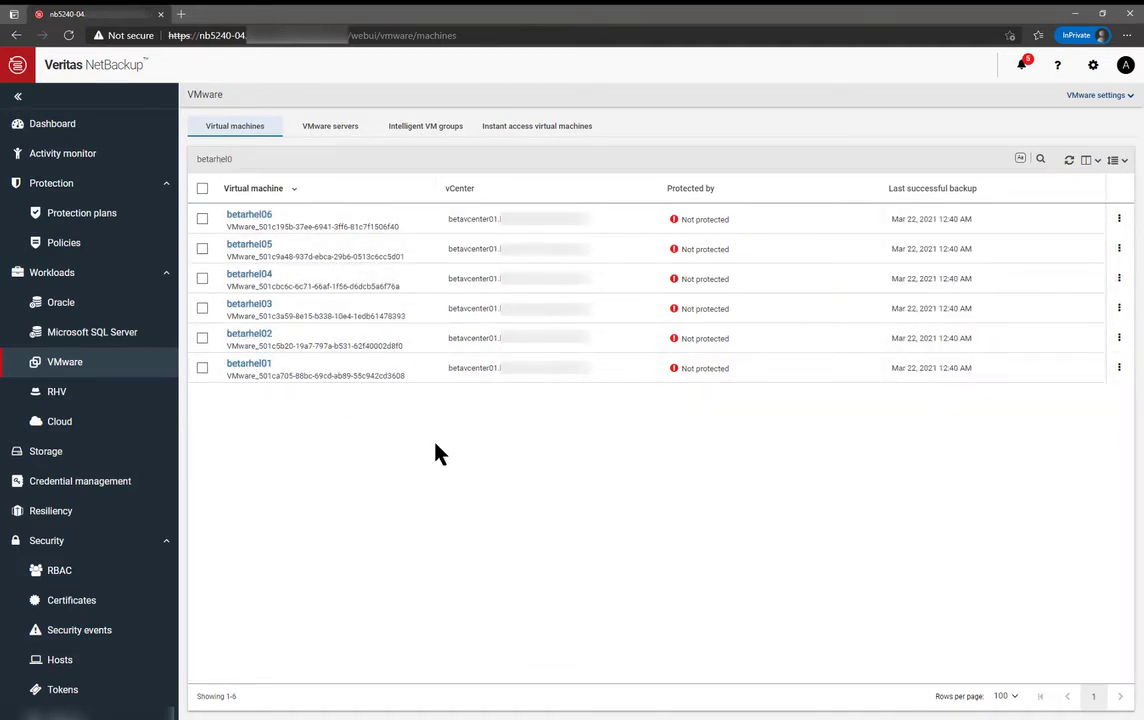
{"action": "left_click", "coordinate": [262, 304]}
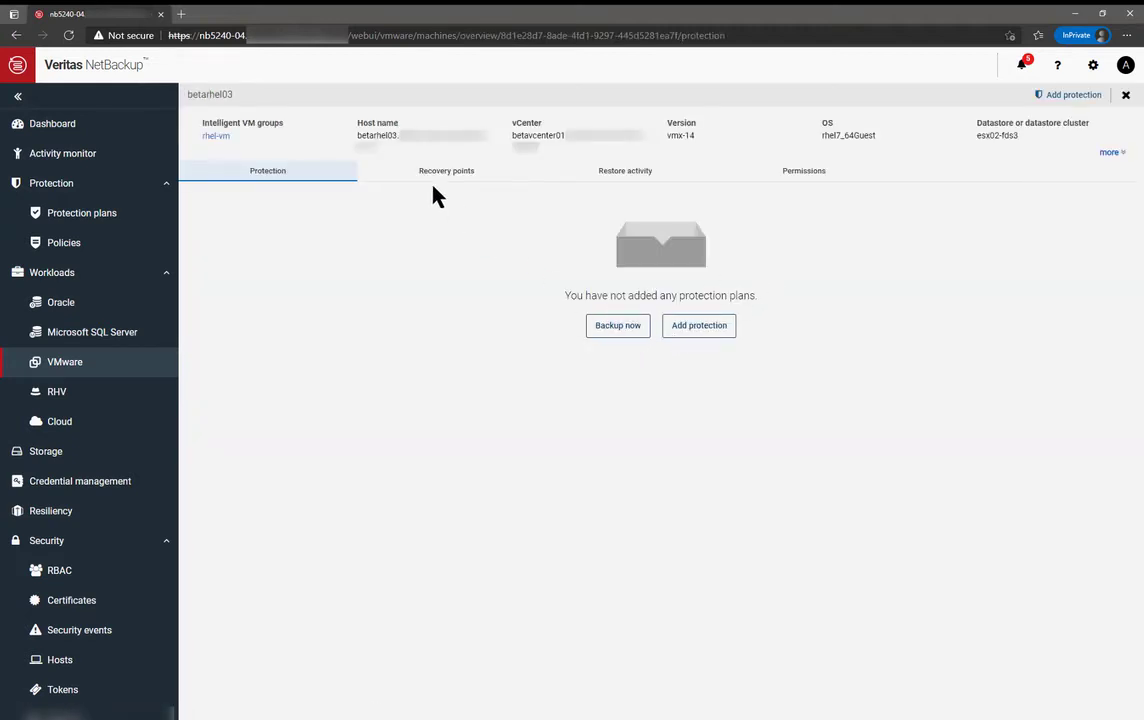
Start a download of files and folders from betarhel03's March 22, 2021 12:40 AM recovery point.
{"action": "left_click", "coordinate": [440, 172]}
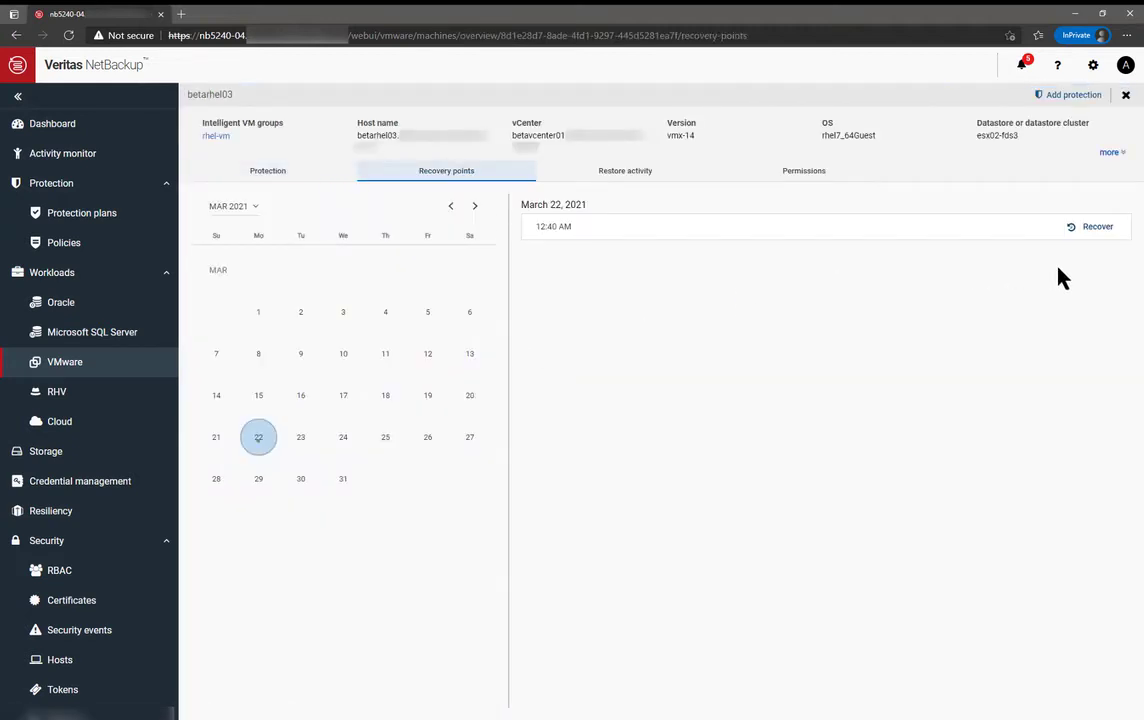
{"action": "left_click", "coordinate": [1092, 226]}
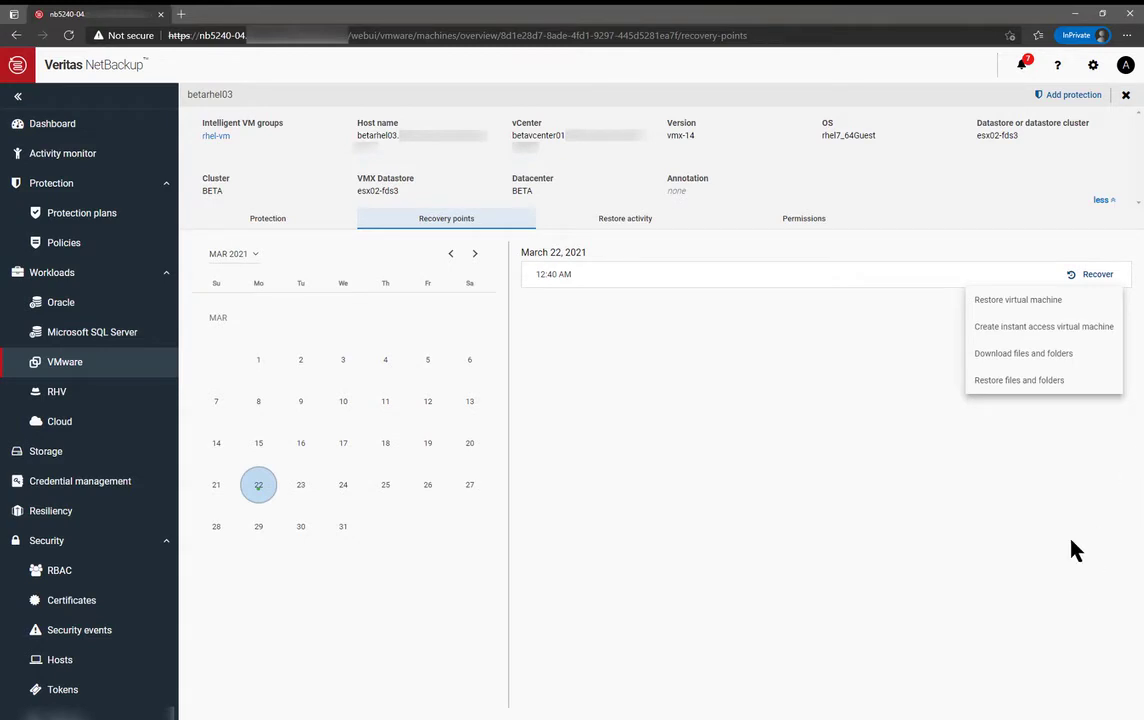
{"action": "left_click", "coordinate": [1044, 357]}
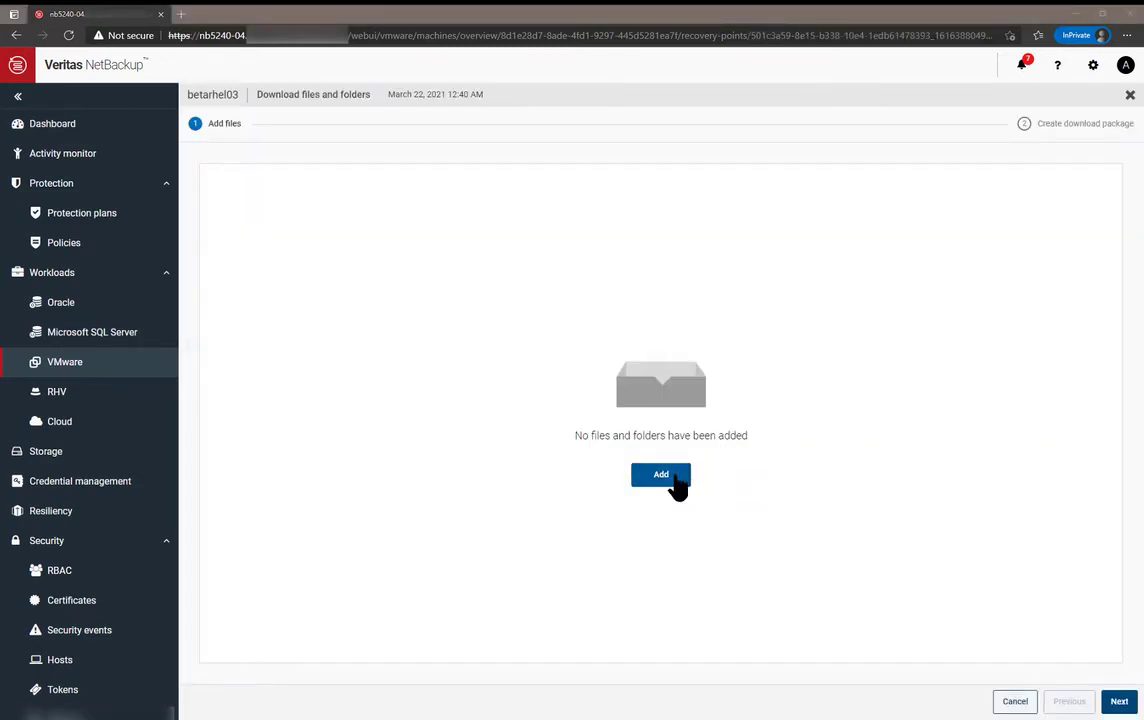
Add resolv.conf and hosts from the etc folder to the download and continue to creating the download package.
{"action": "left_click", "coordinate": [670, 477]}
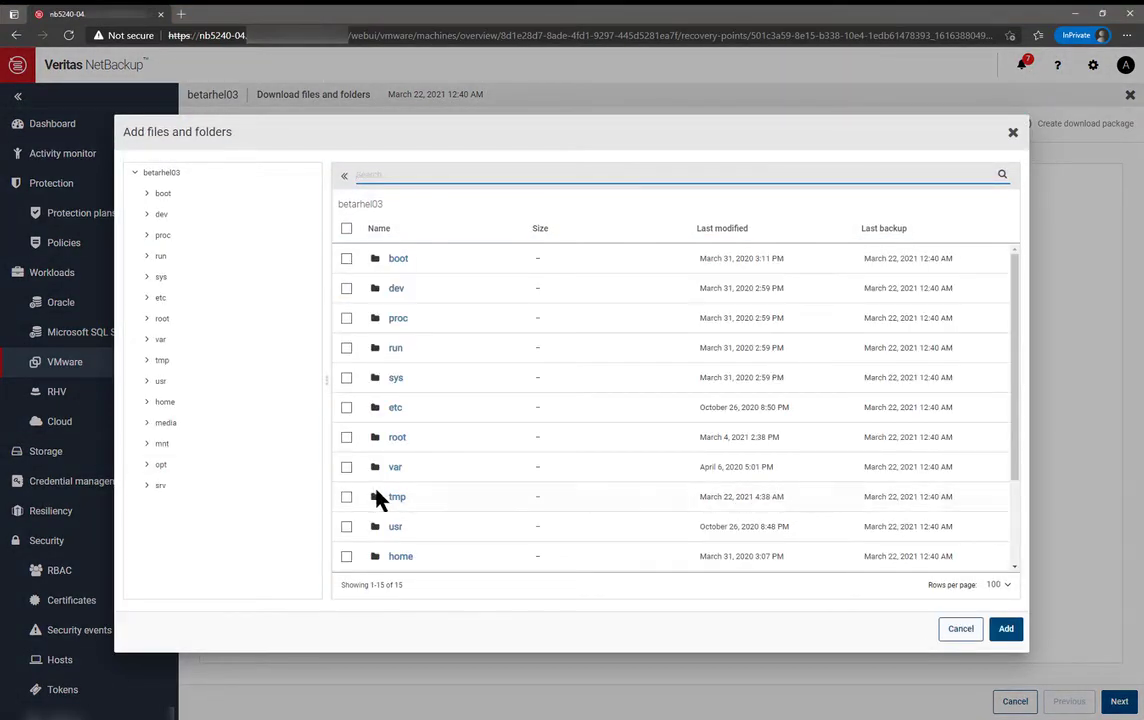
{"action": "left_click", "coordinate": [397, 410]}
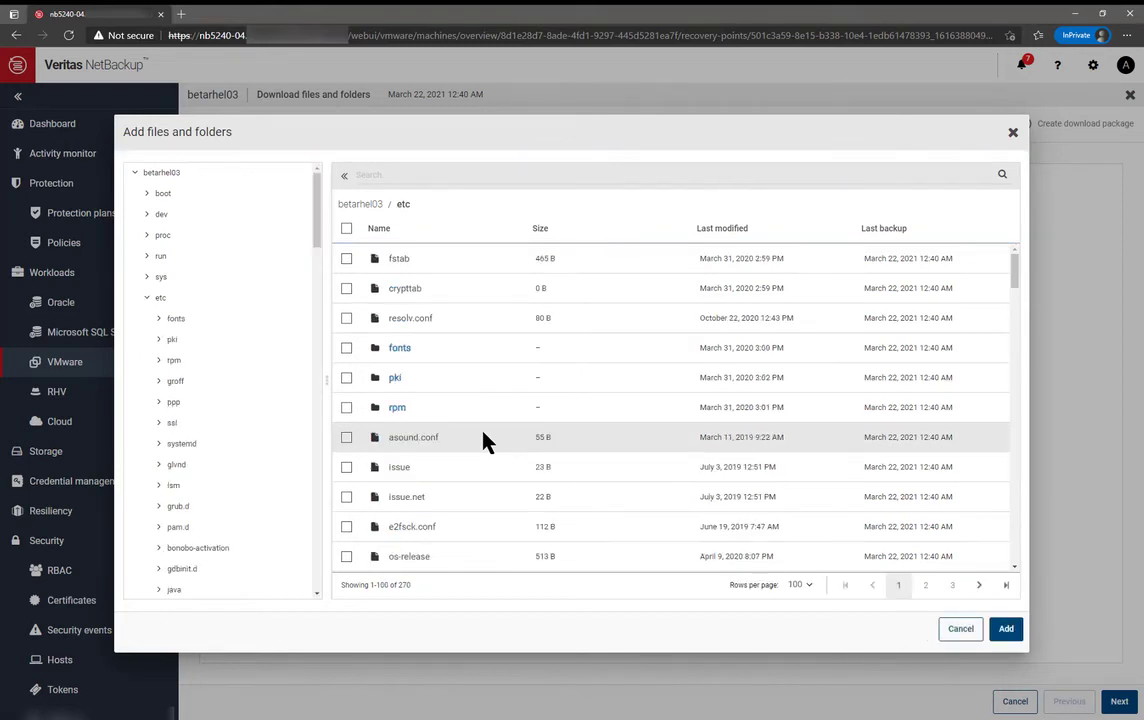
{"action": "left_click", "coordinate": [346, 318]}
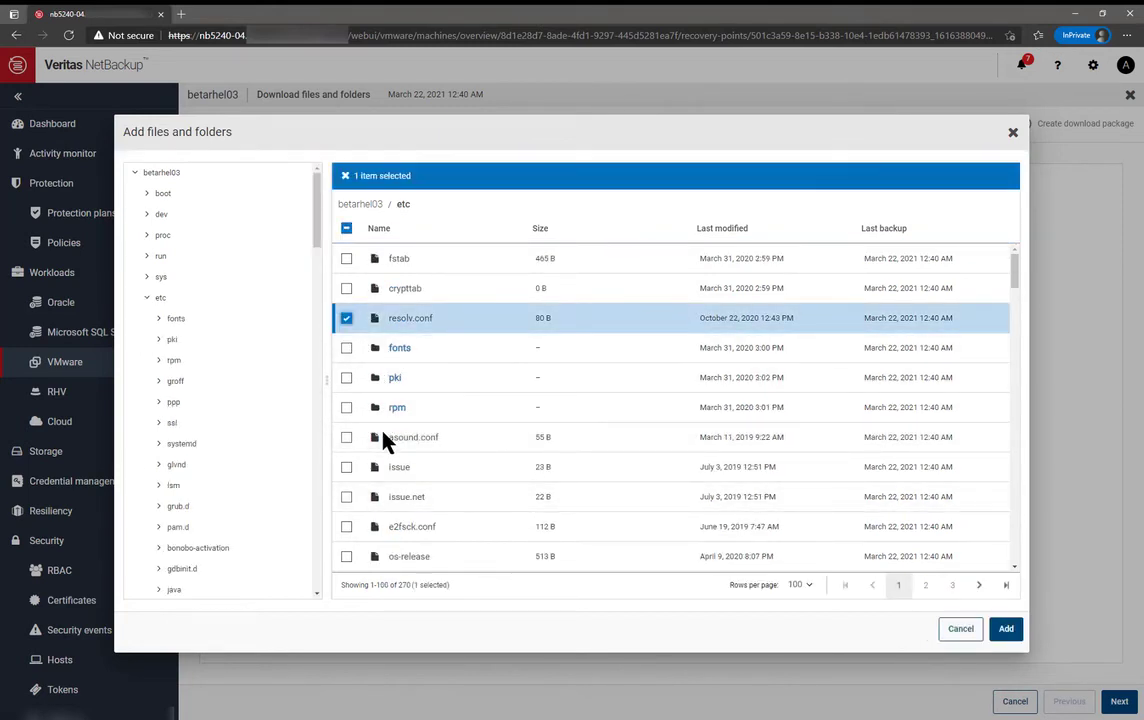
{"action": "scroll", "coordinate": [540, 544], "scroll_direction": "down", "scroll_amount": 5}
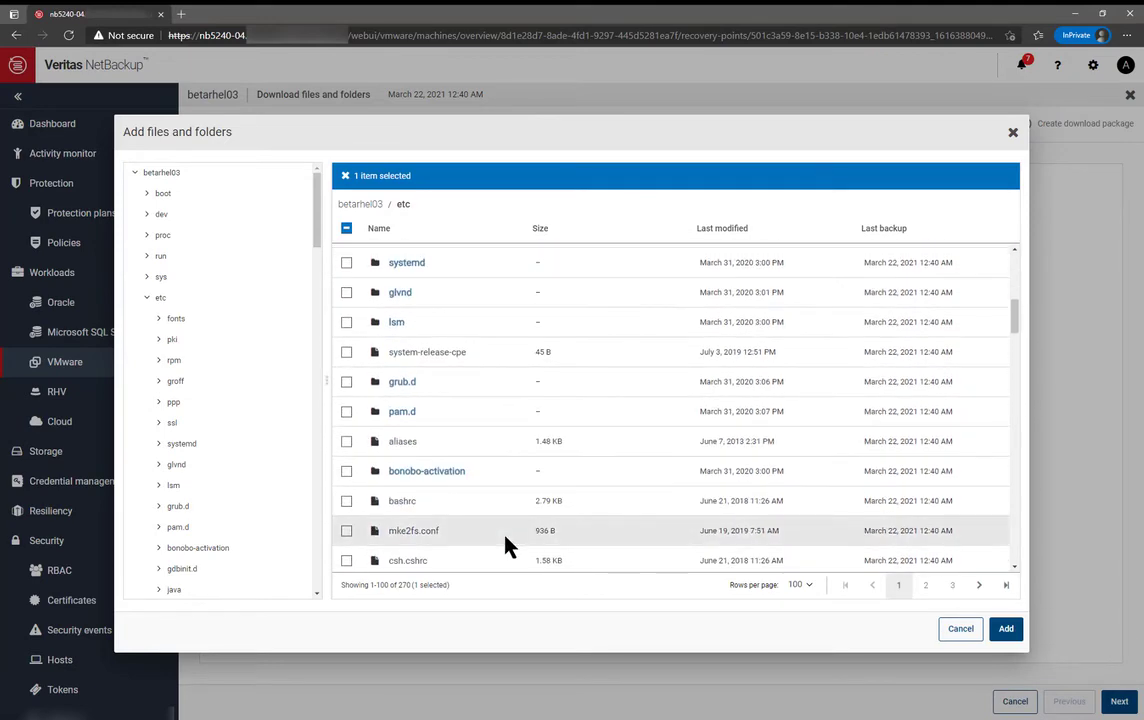
{"action": "scroll", "coordinate": [505, 545], "scroll_direction": "down", "scroll_amount": 5}
{"action": "scroll", "coordinate": [505, 545], "scroll_direction": "down", "scroll_amount": 5}
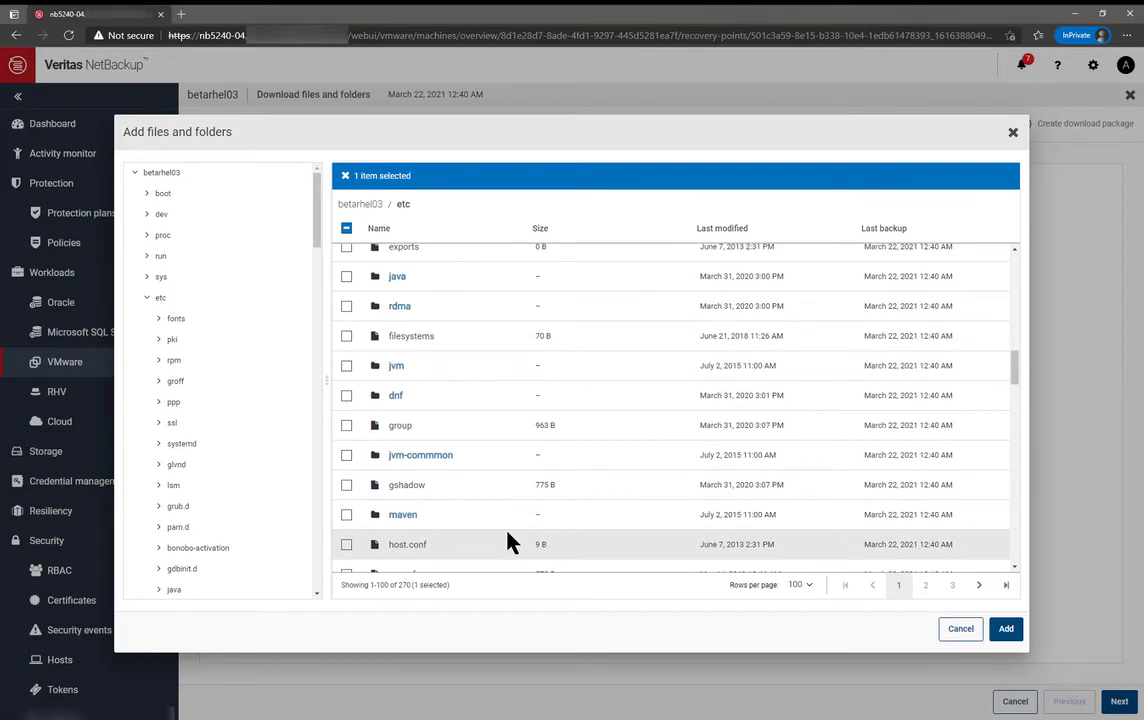
{"action": "scroll", "coordinate": [507, 541], "scroll_direction": "down", "scroll_amount": 3}
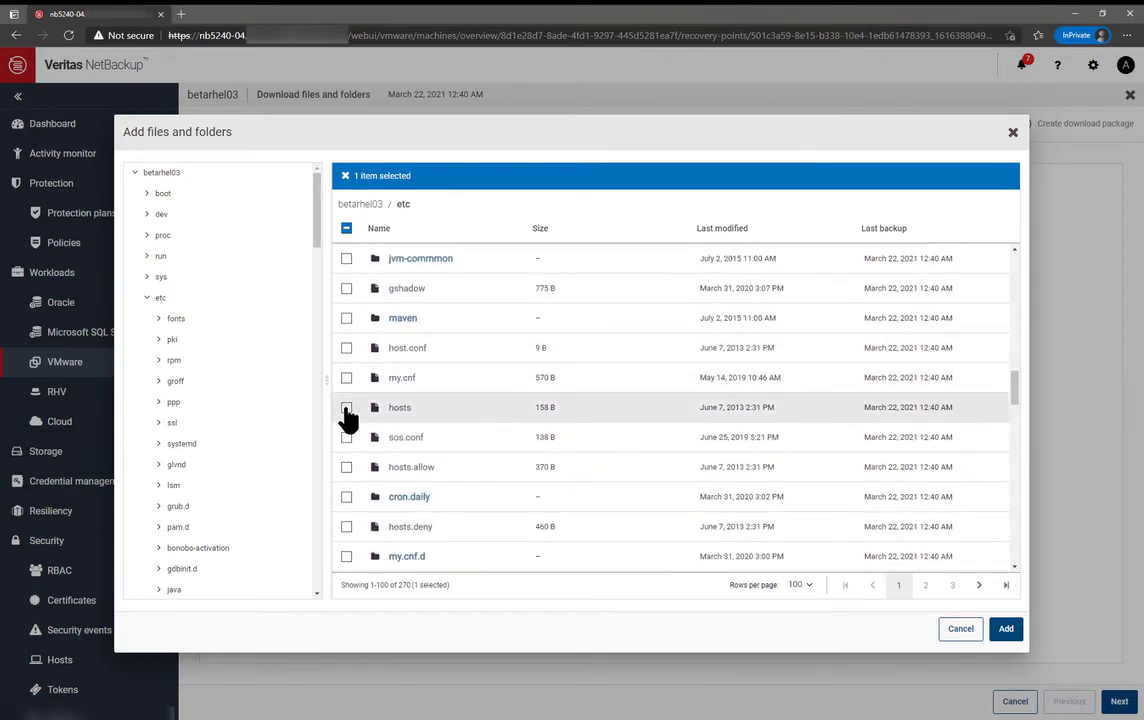
{"action": "left_click", "coordinate": [346, 408]}
{"action": "left_click", "coordinate": [1003, 628]}
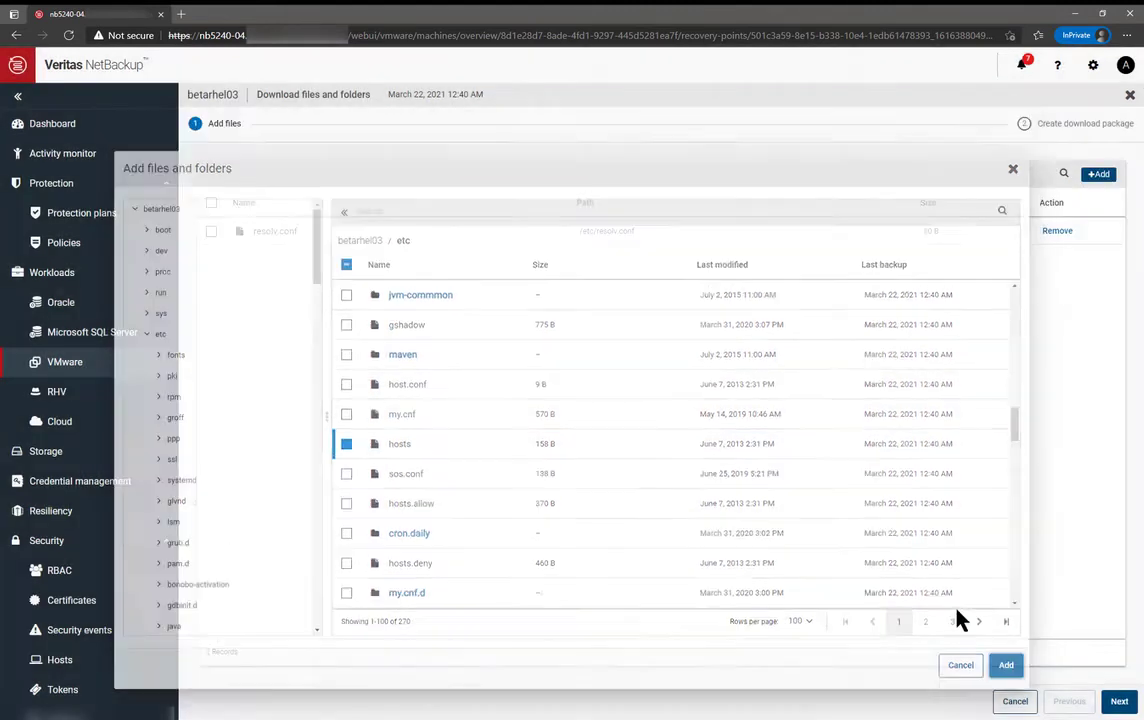
{"action": "left_click", "coordinate": [1118, 701]}
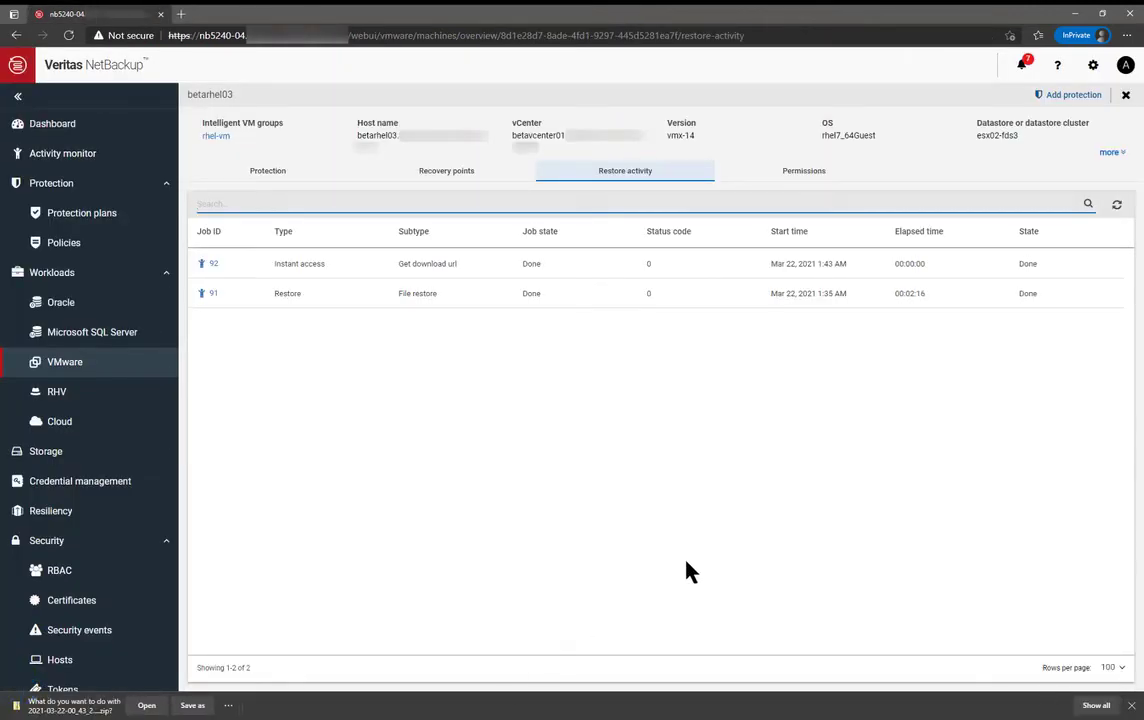
Open the downloaded zip archive and inspect the recovered hosts file in its etc folder.
{"action": "left_click", "coordinate": [147, 705]}
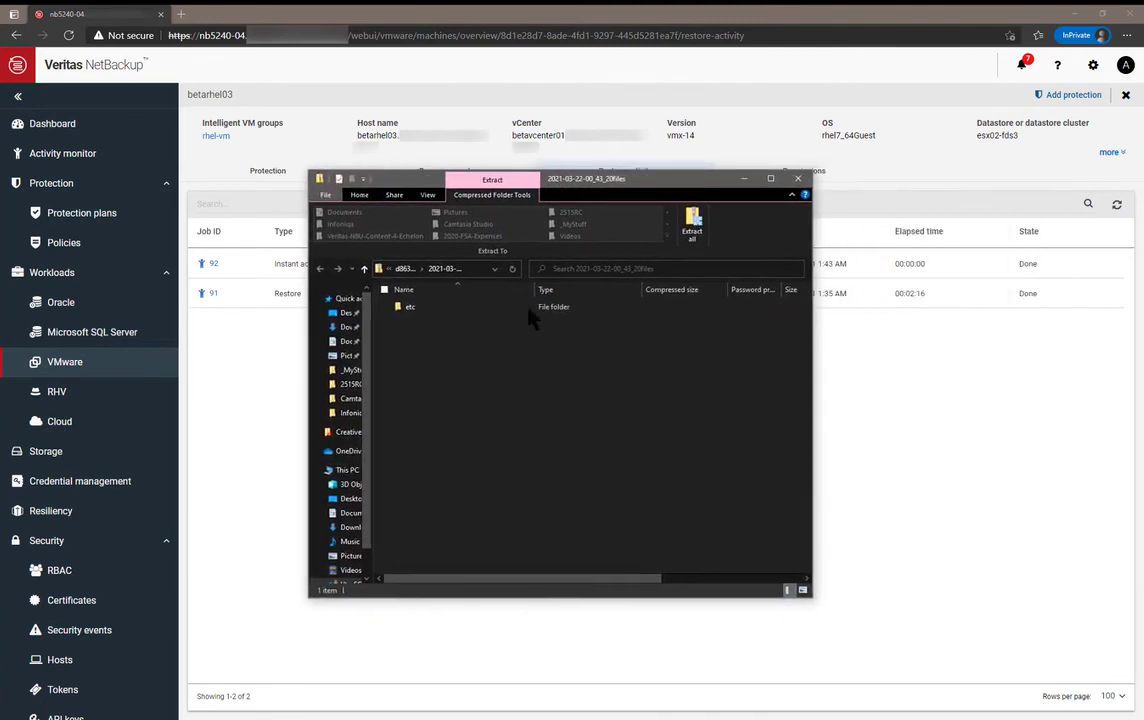
{"action": "double_click", "coordinate": [408, 306]}
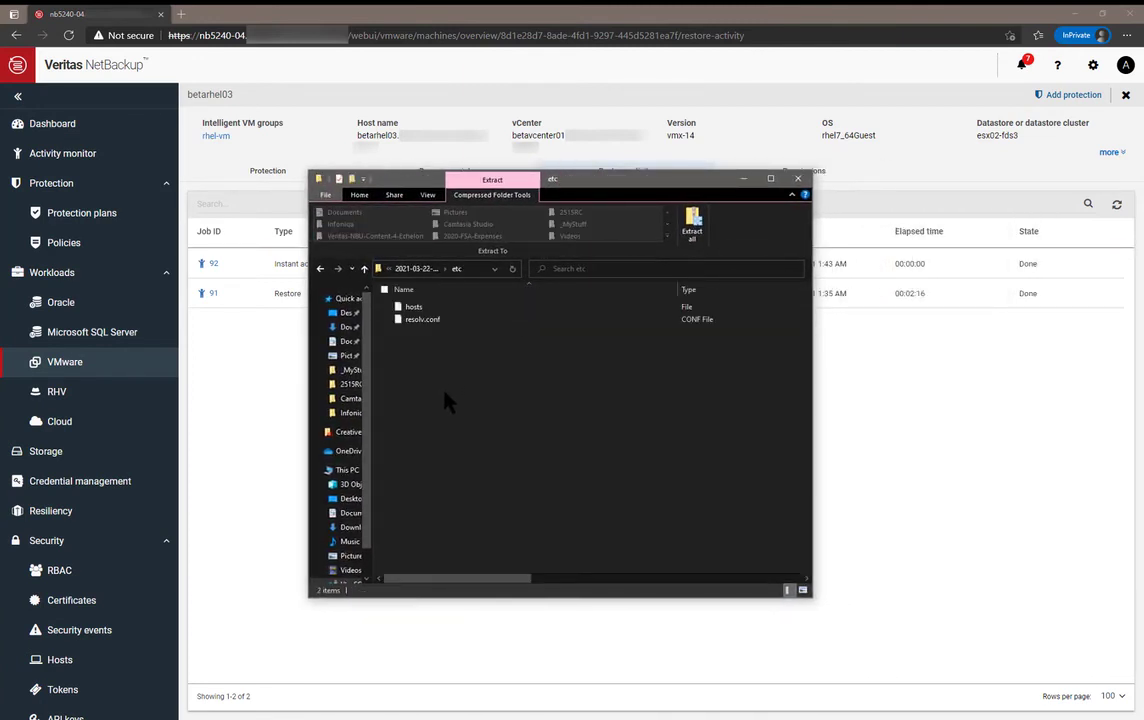
{"action": "double_click", "coordinate": [413, 306]}
{"action": "double_click", "coordinate": [434, 327]}
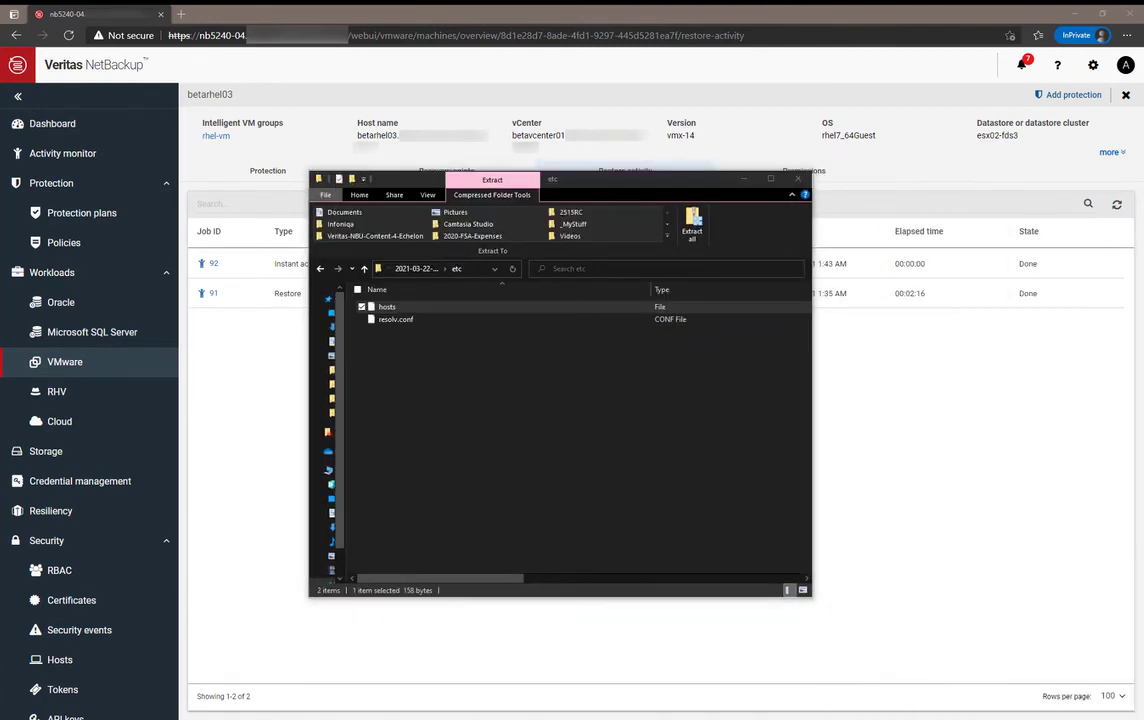
{"action": "left_click_drag", "start_coordinate": [883, 191], "coordinate": [435, 213]}
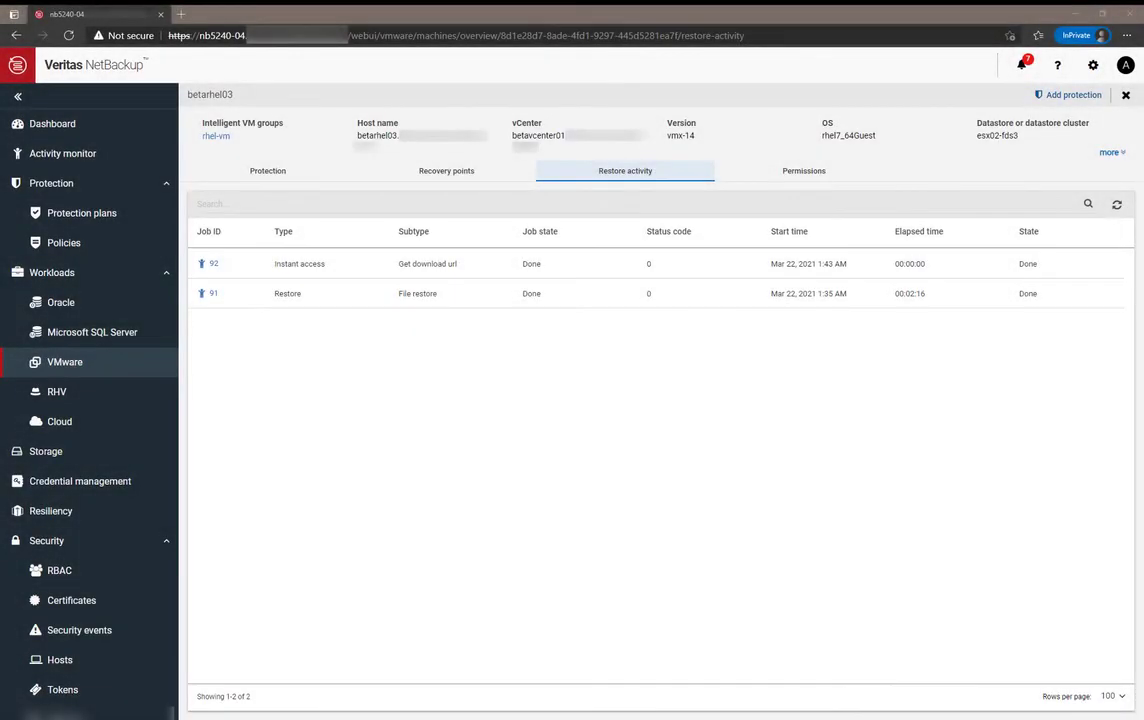
Start creating an instant access virtual machine from betarhel03's March 22, 2021 12:40 AM recovery point, with the display name betarhel03-testcopy.
{"action": "left_click", "coordinate": [452, 174]}
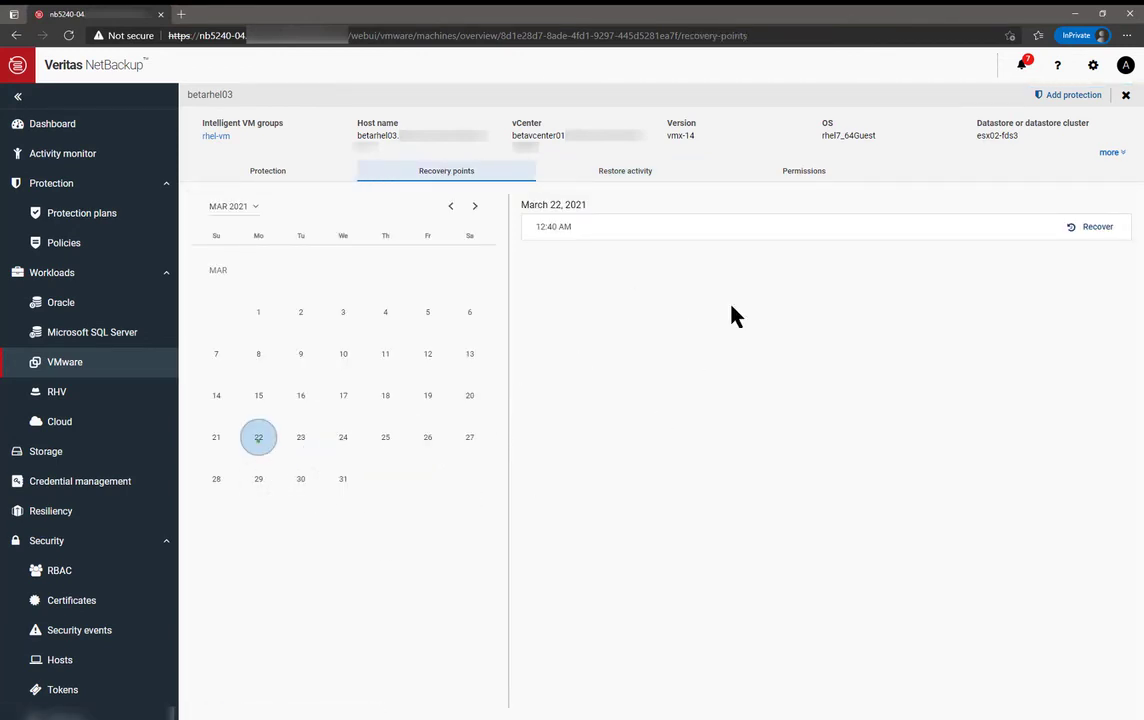
{"action": "left_click", "coordinate": [1090, 232]}
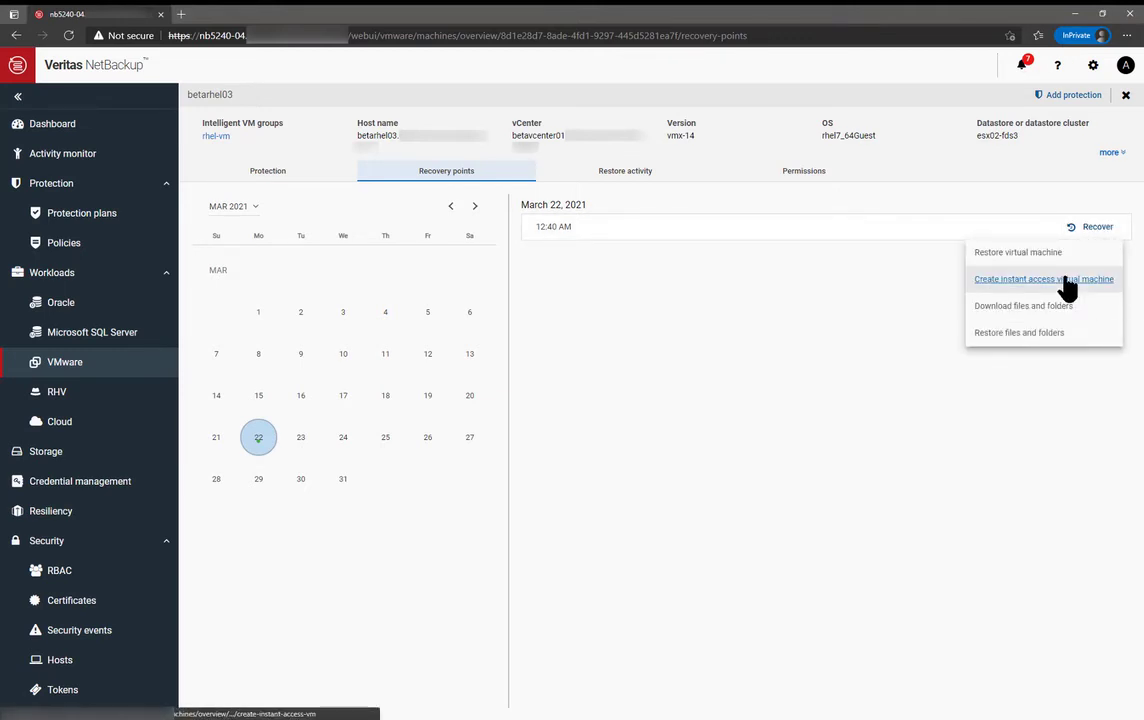
{"action": "left_click", "coordinate": [1068, 283]}
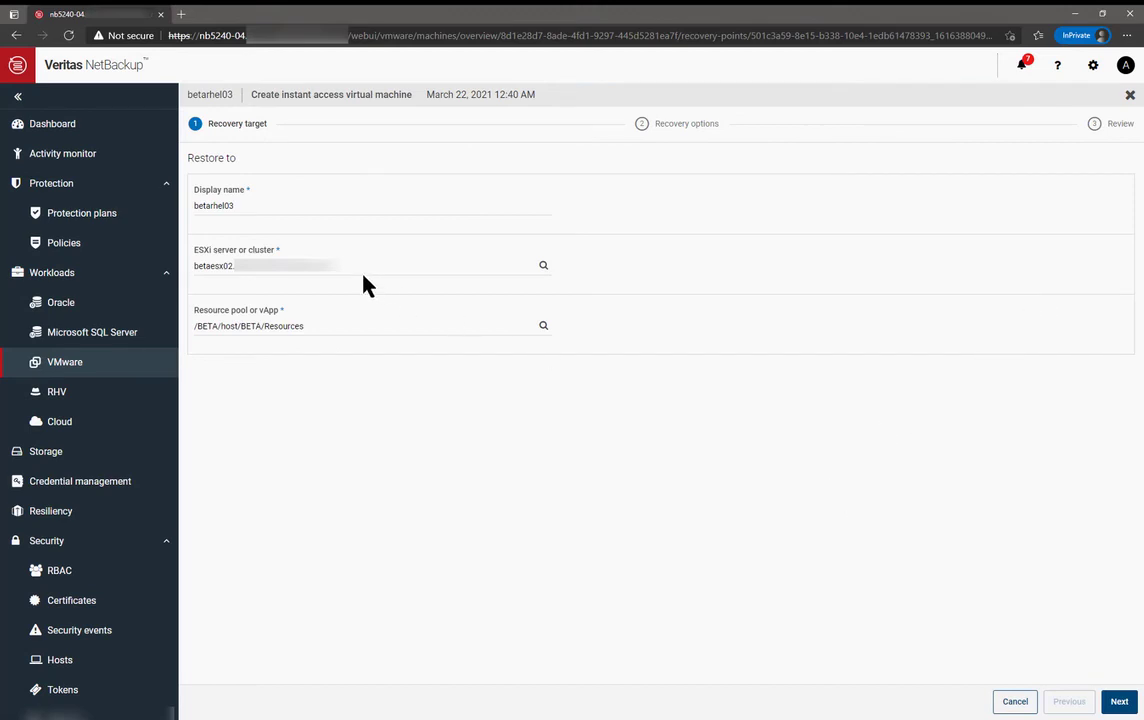
{"action": "left_click", "coordinate": [262, 207]}
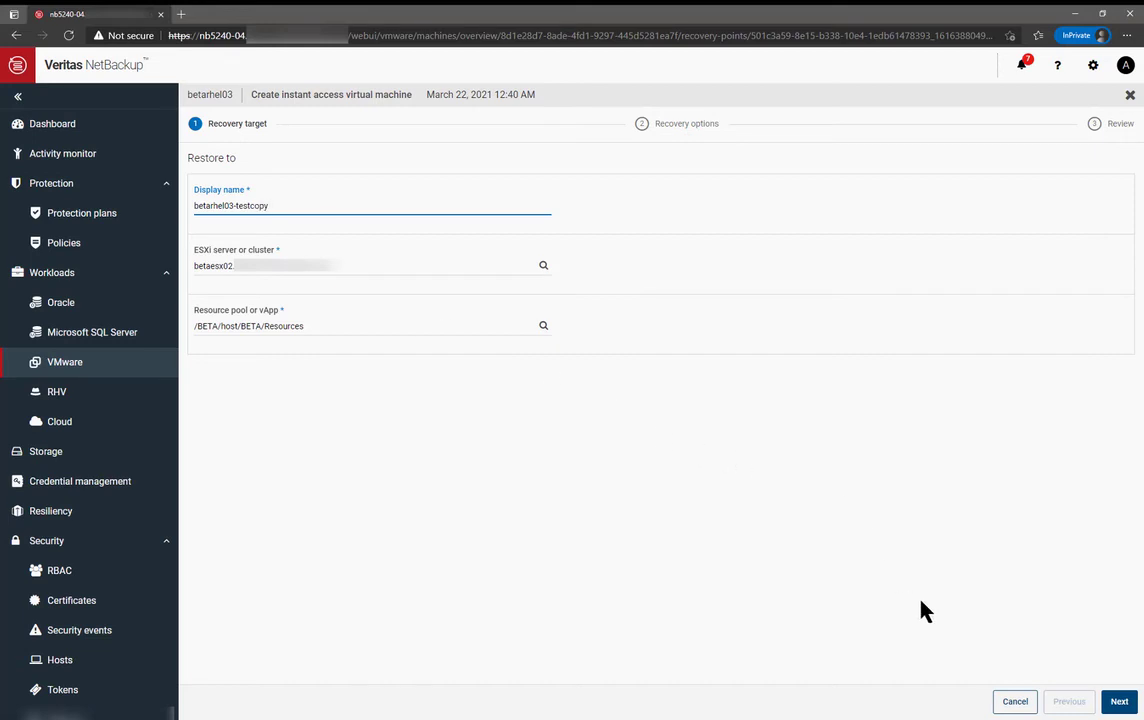
{"action": "left_click", "coordinate": [1119, 702]}
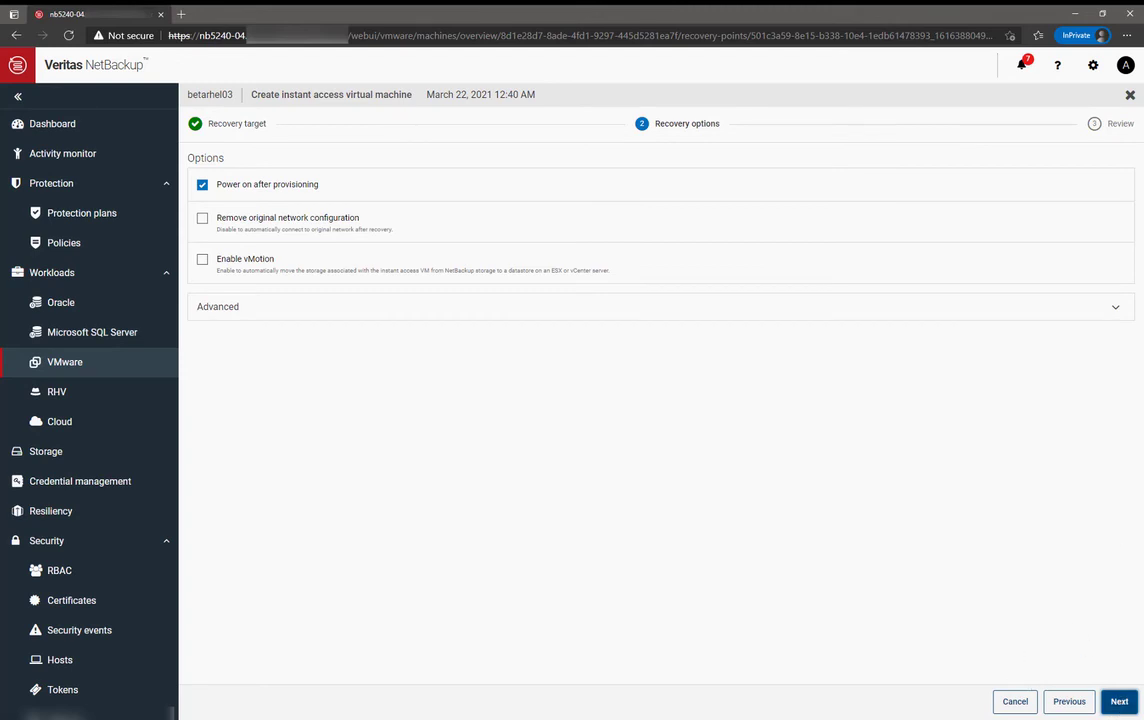
Enable removal of the original network configuration and vMotion in the recovery options, and start the recovery.
{"action": "left_click", "coordinate": [1080, 316]}
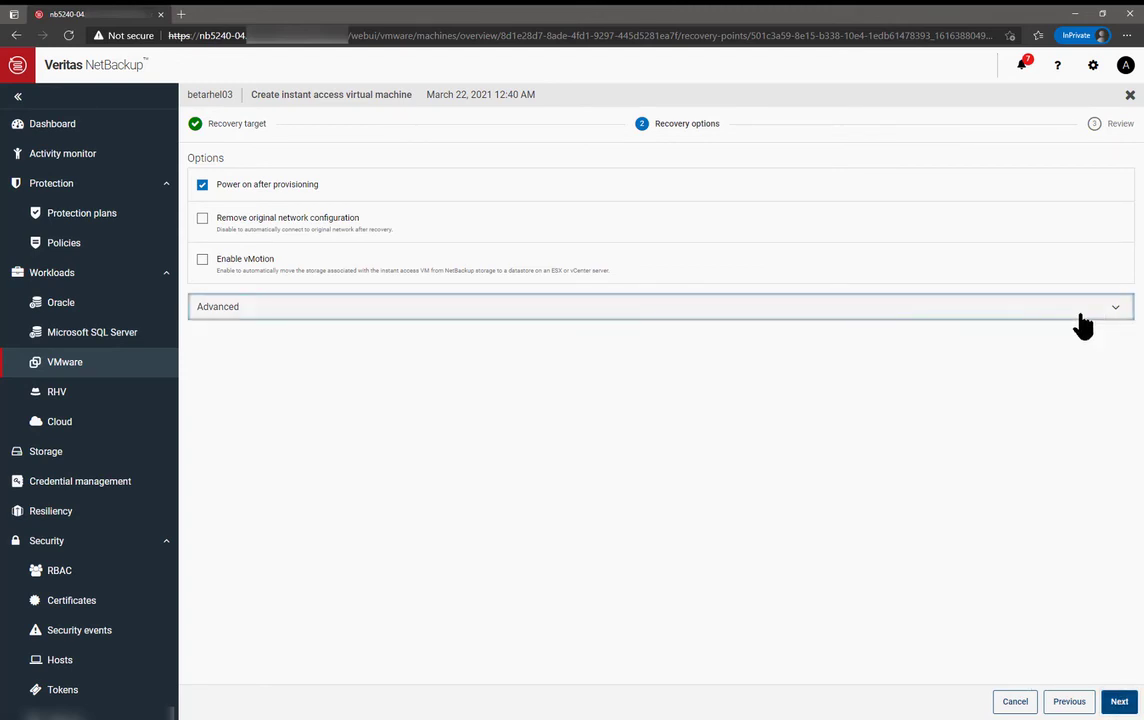
{"action": "left_click", "coordinate": [280, 220]}
{"action": "left_click", "coordinate": [240, 259]}
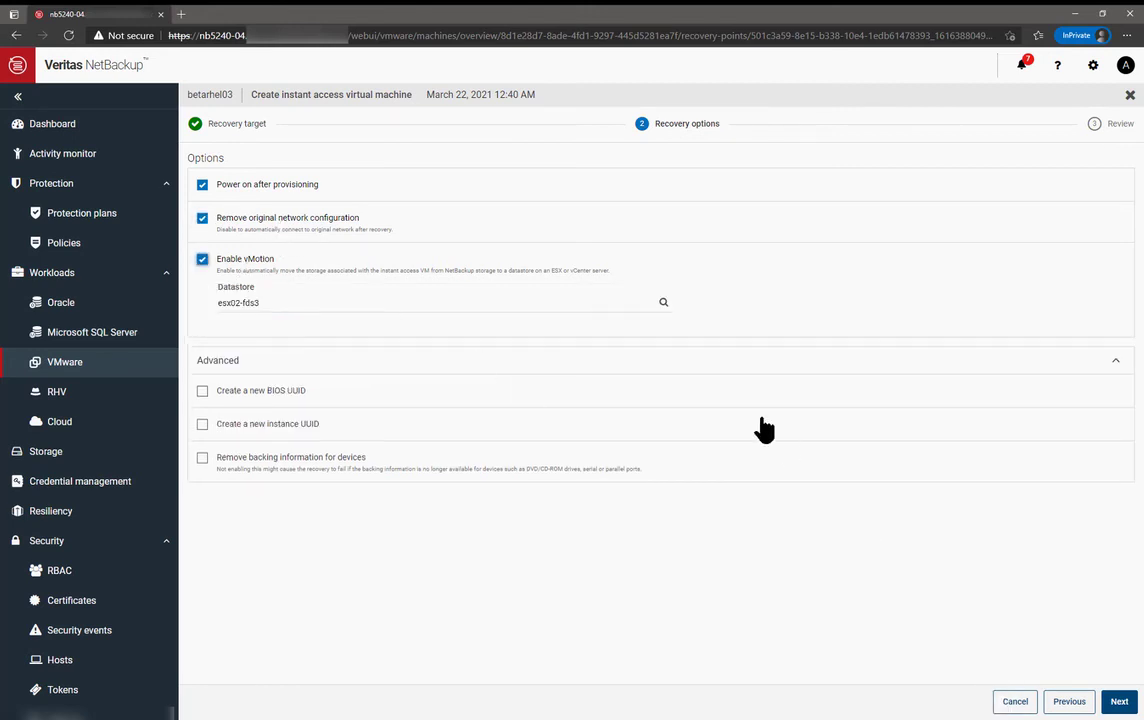
{"action": "left_click", "coordinate": [1118, 701]}
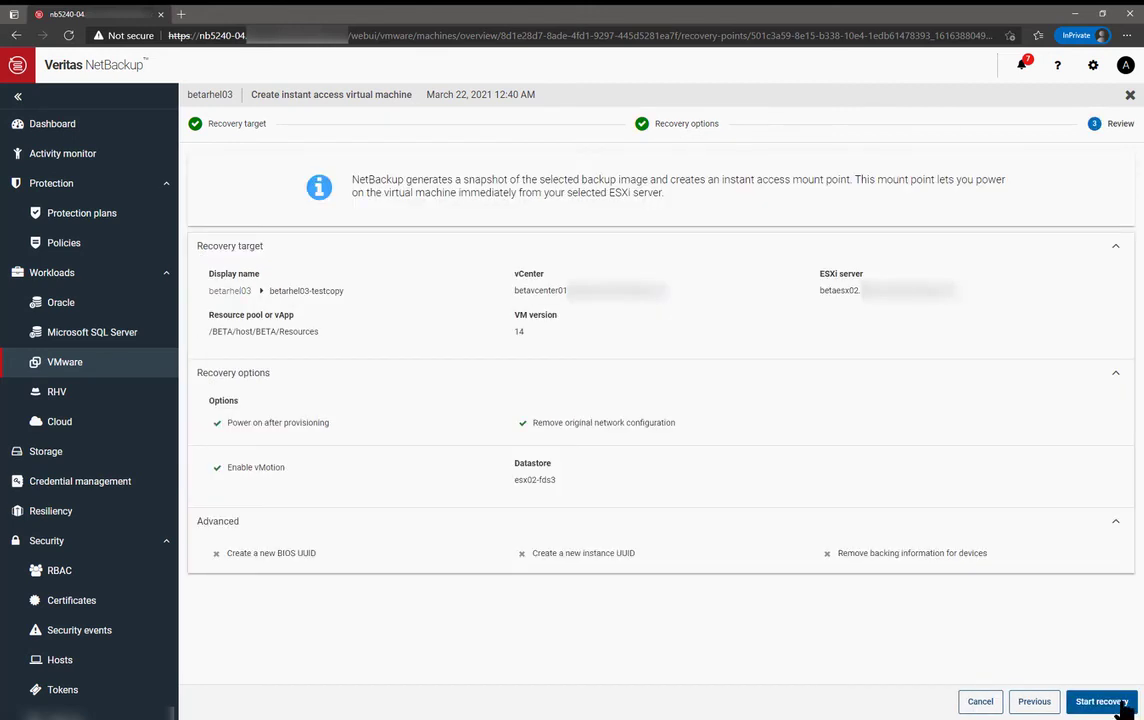
{"action": "left_click", "coordinate": [1112, 703]}
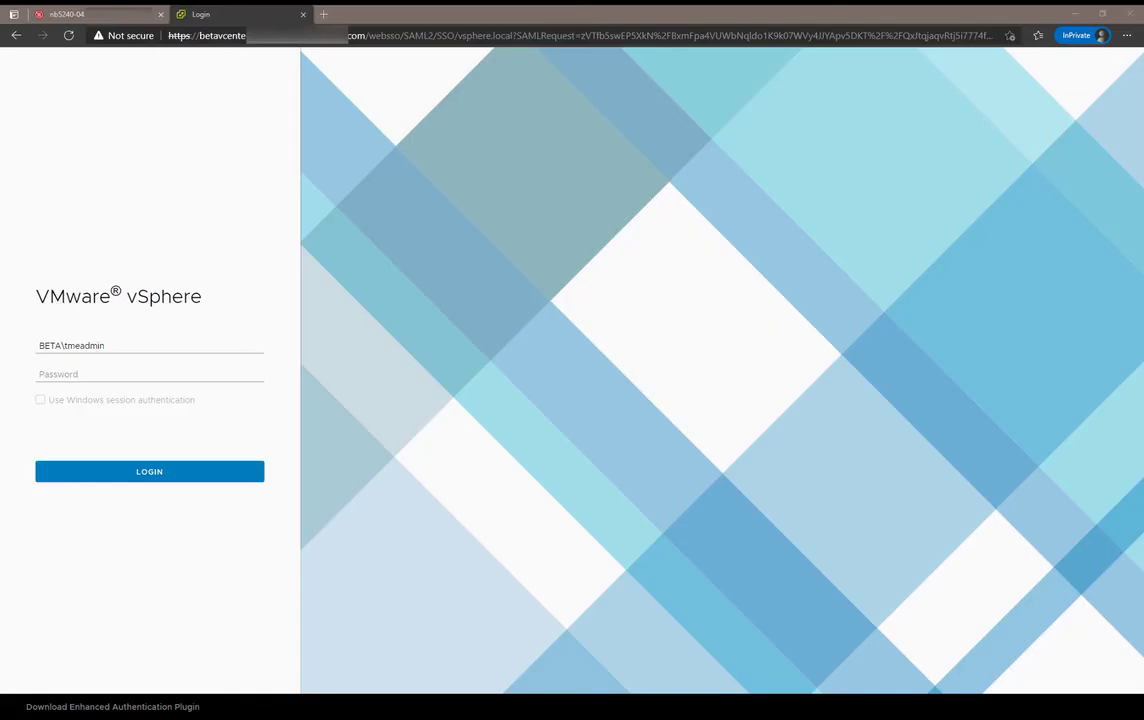
Log in to the VMware vSphere Client by entering the account password for the prefilled user.
{"action": "left_click", "coordinate": [49, 375]}
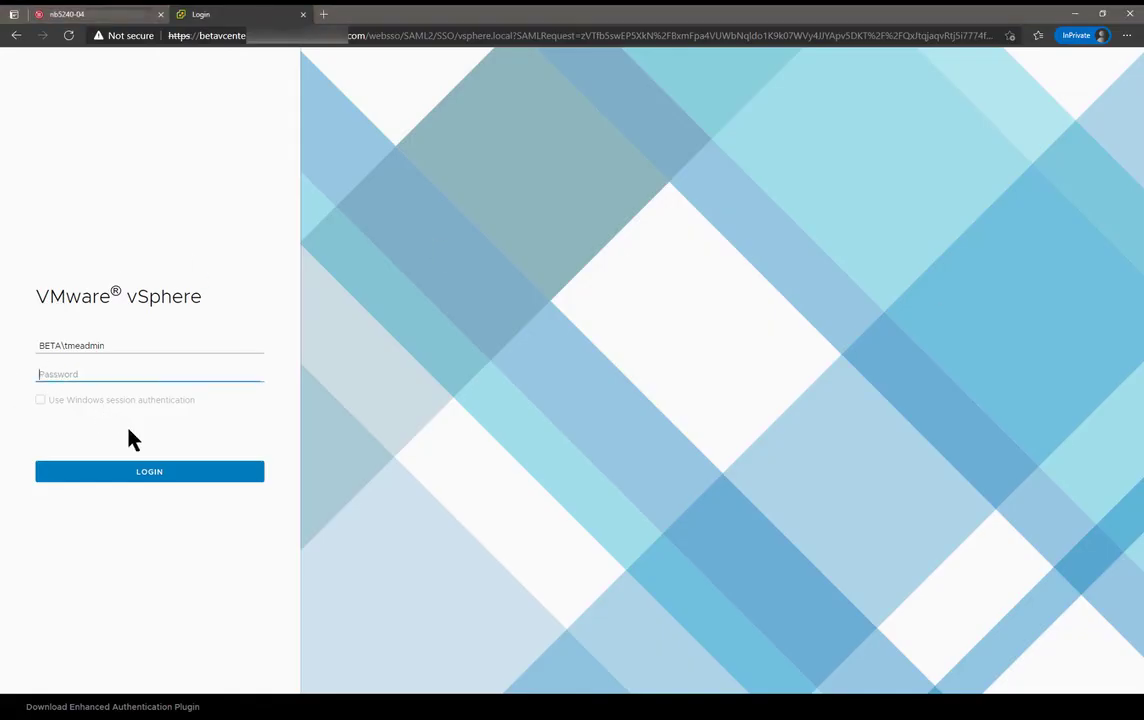
{"action": "key", "text": "ctrl+v"}
{"action": "left_click", "coordinate": [114, 474]}
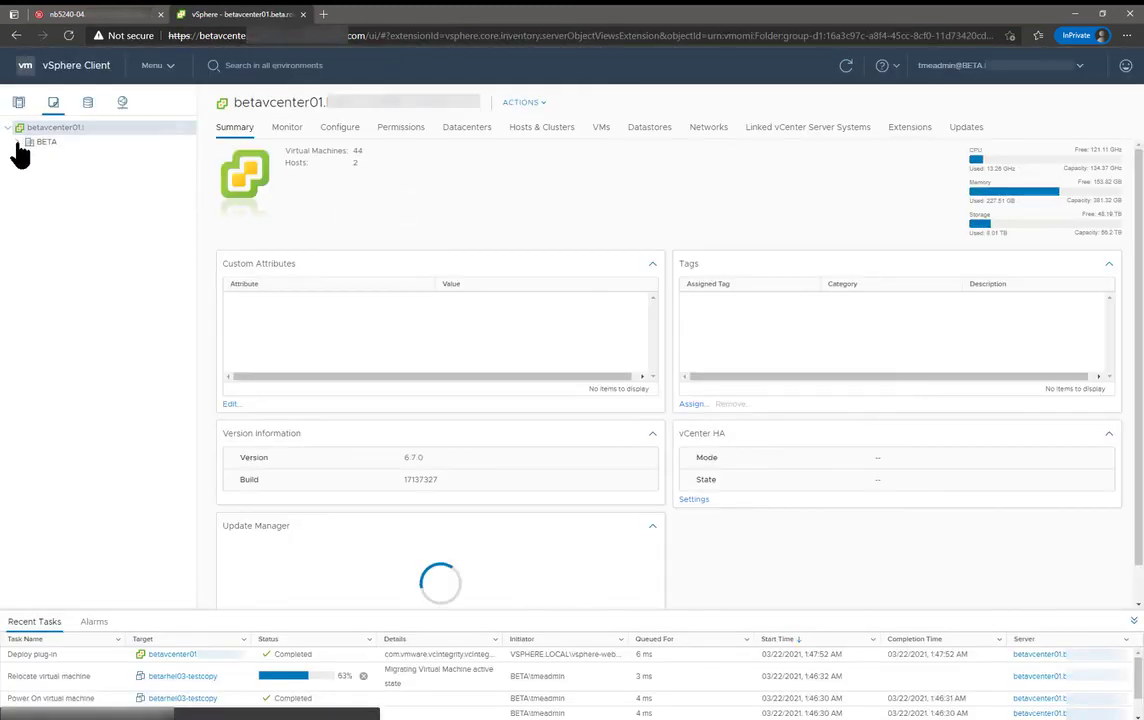
Expand the BETA datacenter, inspect the betarhel03-testcopy virtual machine and launch its web console.
{"action": "left_click", "coordinate": [17, 142]}
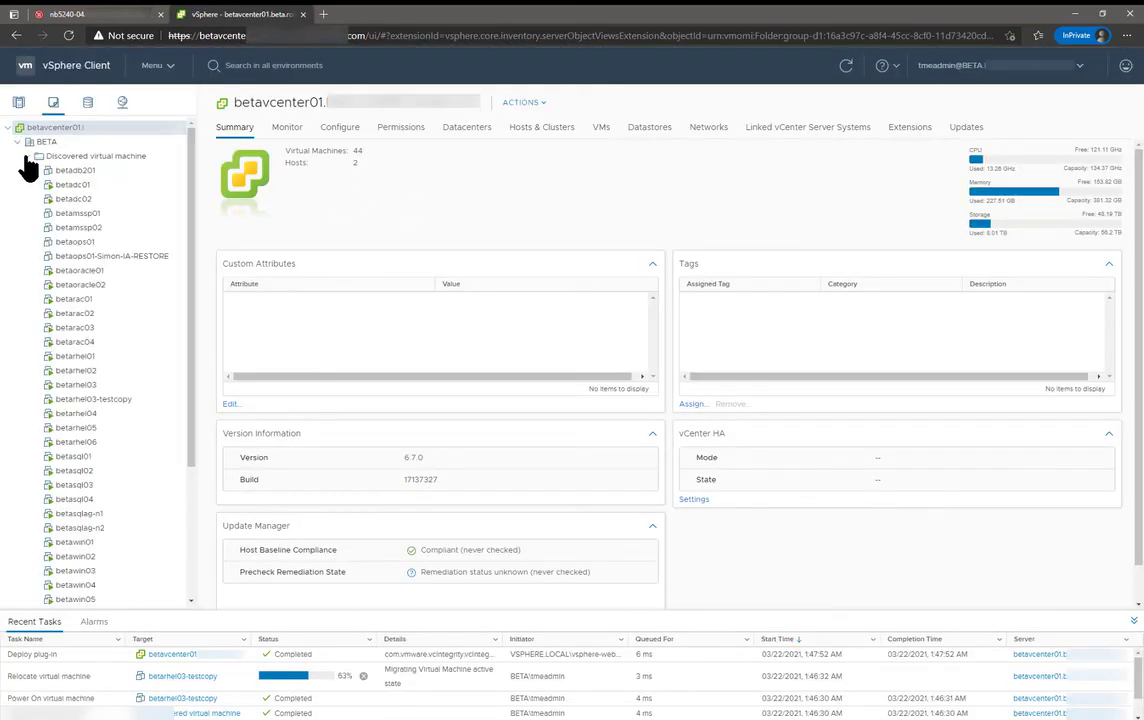
{"action": "left_click", "coordinate": [105, 400]}
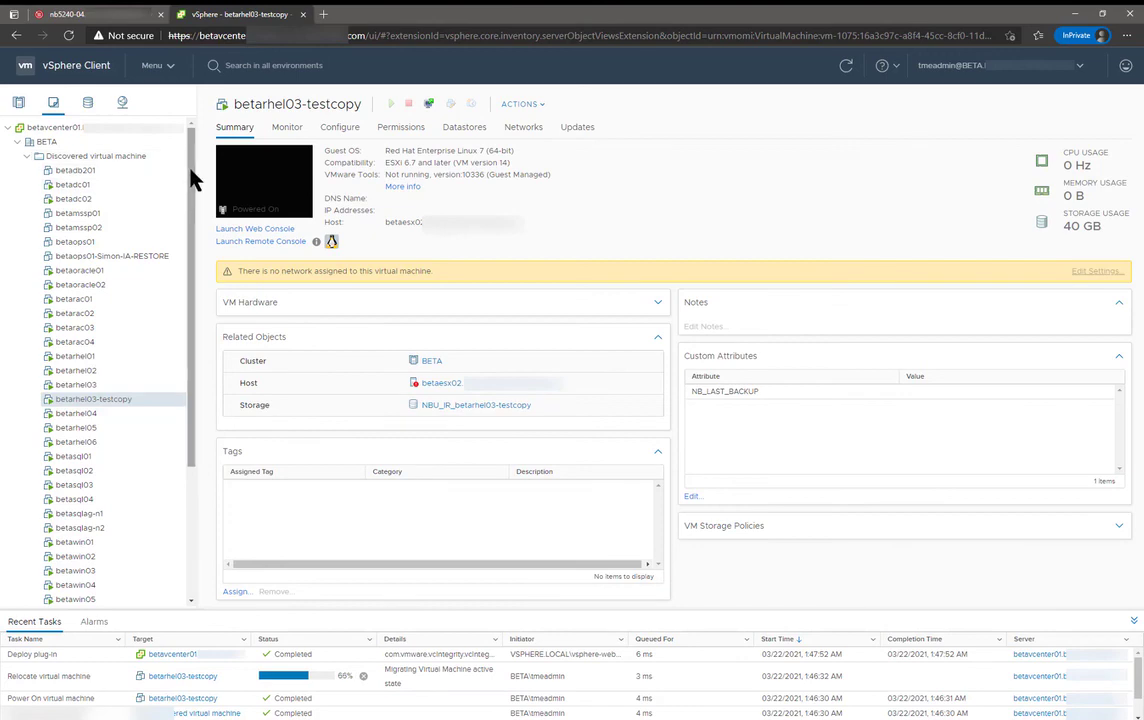
{"action": "left_click_drag", "start_coordinate": [193, 178], "coordinate": [191, 255]}
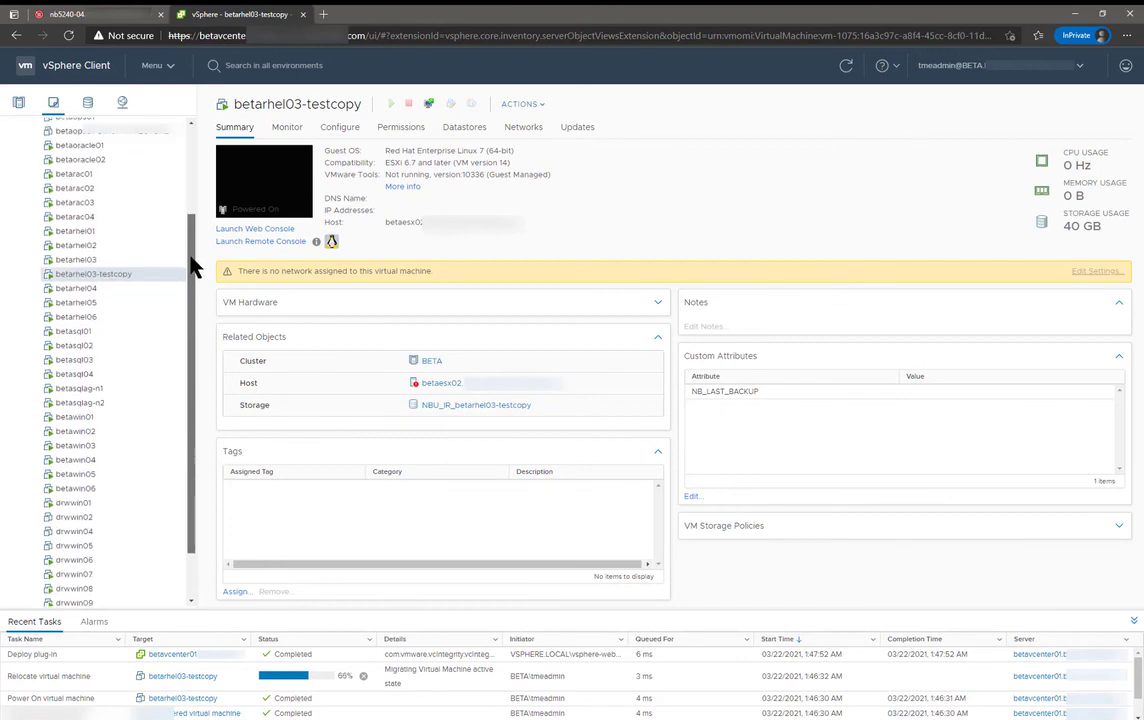
{"action": "left_click", "coordinate": [266, 230]}
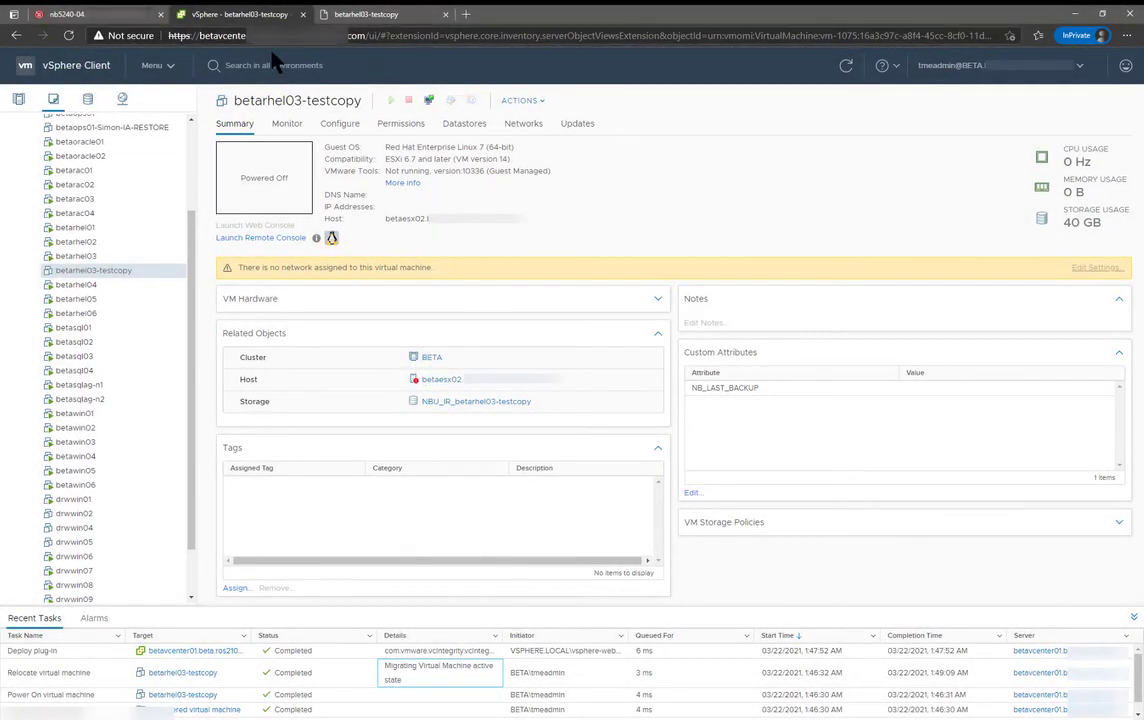
Switch back to the NetBackup web UI and delete the instant access virtual machine betarhel03-testcopy.
{"action": "left_click", "coordinate": [105, 14]}
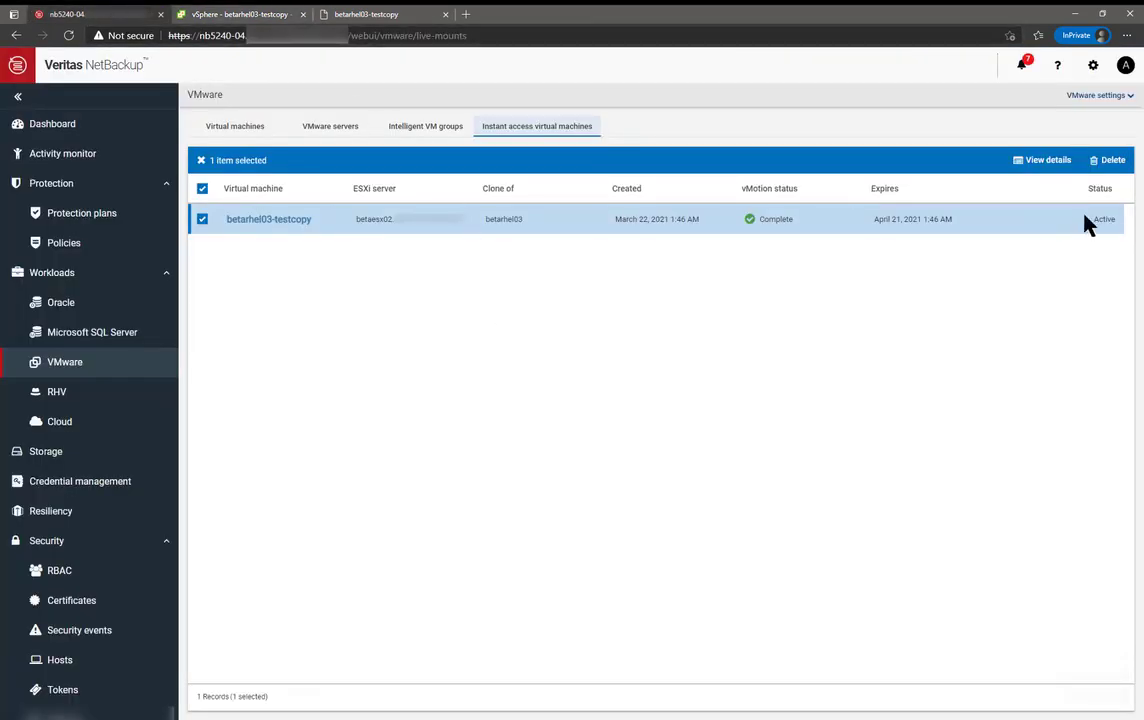
{"action": "left_click", "coordinate": [1109, 160]}
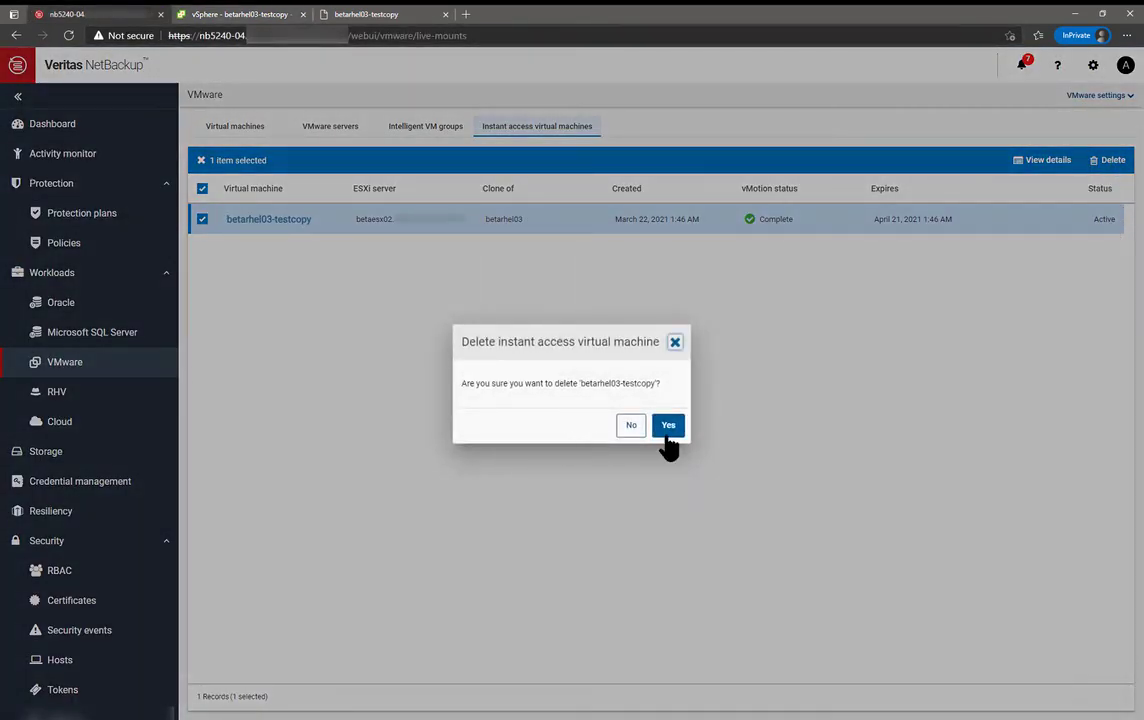
{"action": "left_click", "coordinate": [667, 427]}
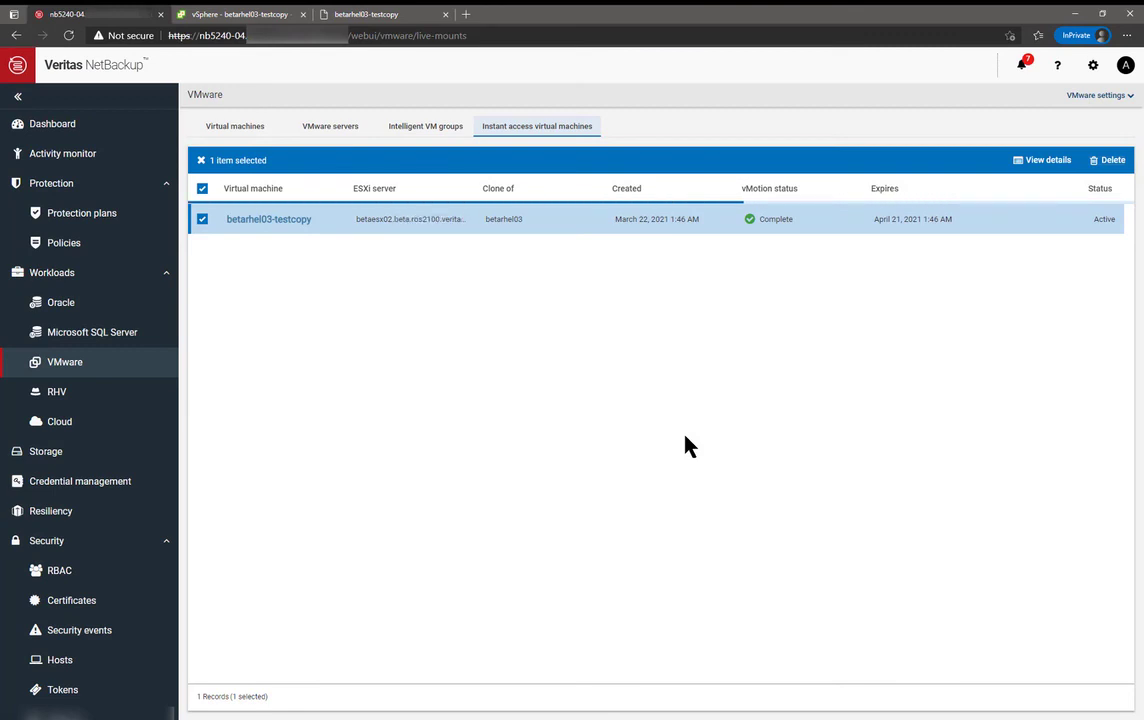